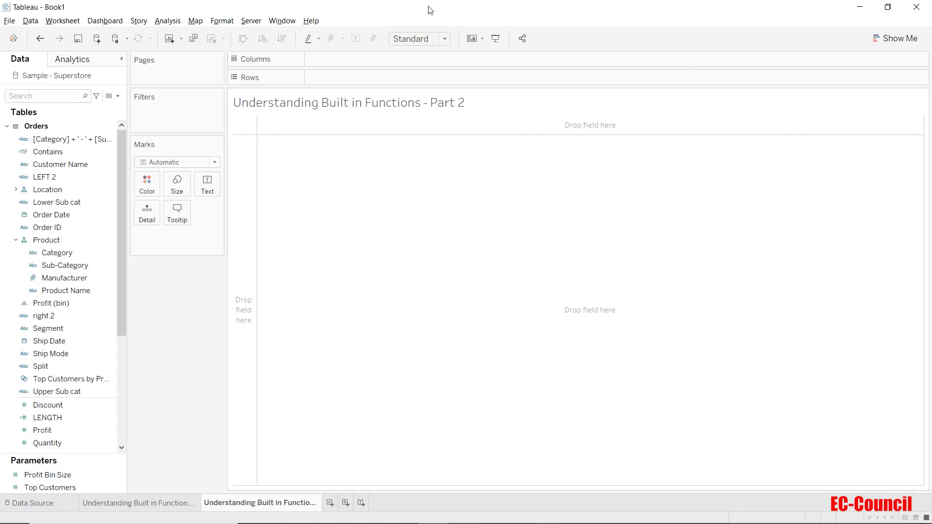
- Create a new calculated field in the Sample - Superstore data and name it "ends with"
click(117, 97)
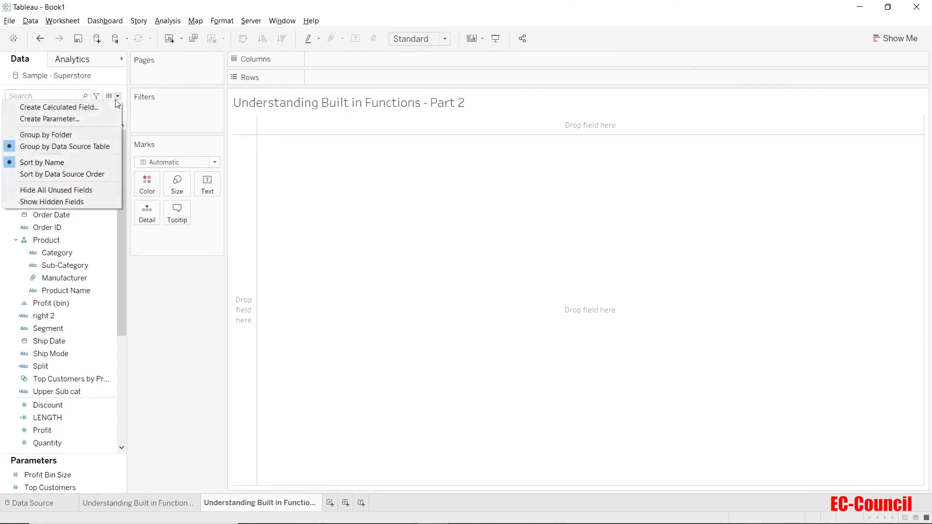
click(90, 109)
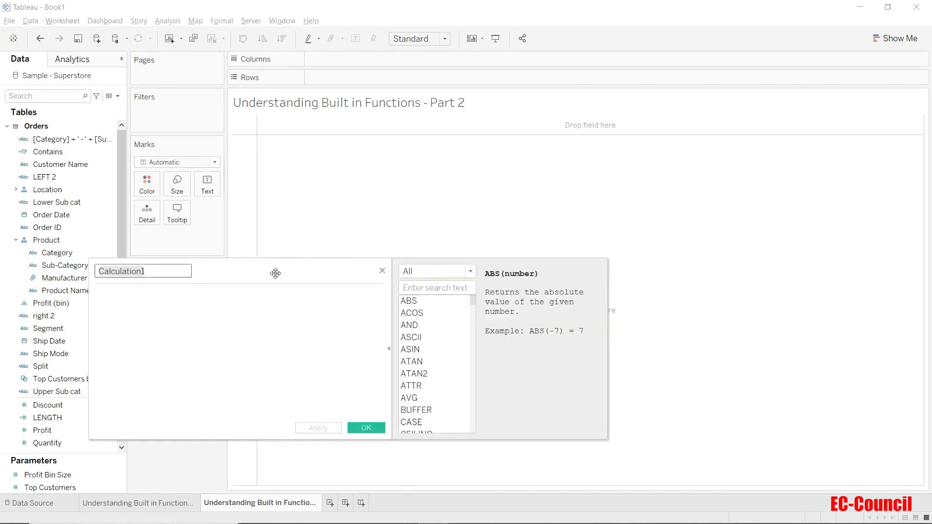
drag(277, 272, 453, 202)
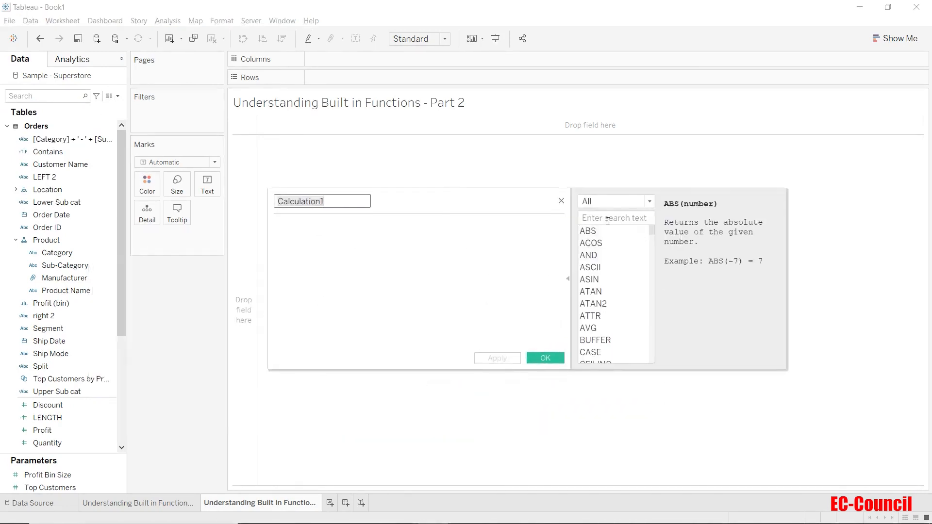
text(en)
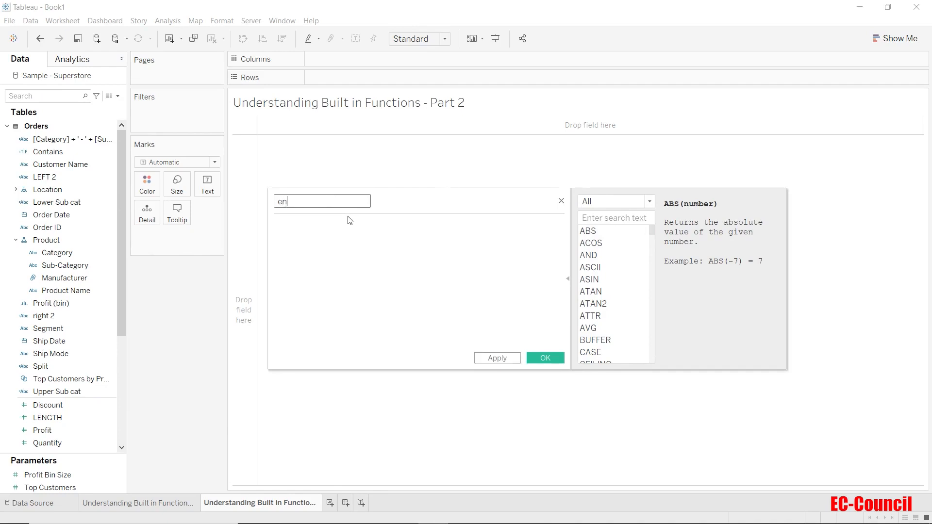
text(ds with)
- Enter the formula ENDSWITH([Sub-Category],'es') for the calculated field
click(349, 248)
text(en)
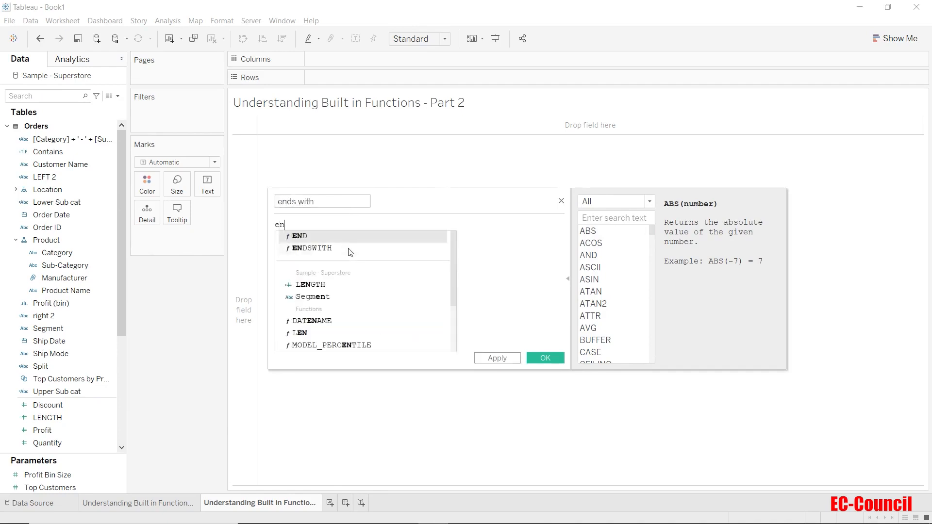
text(ds)
key(Return)
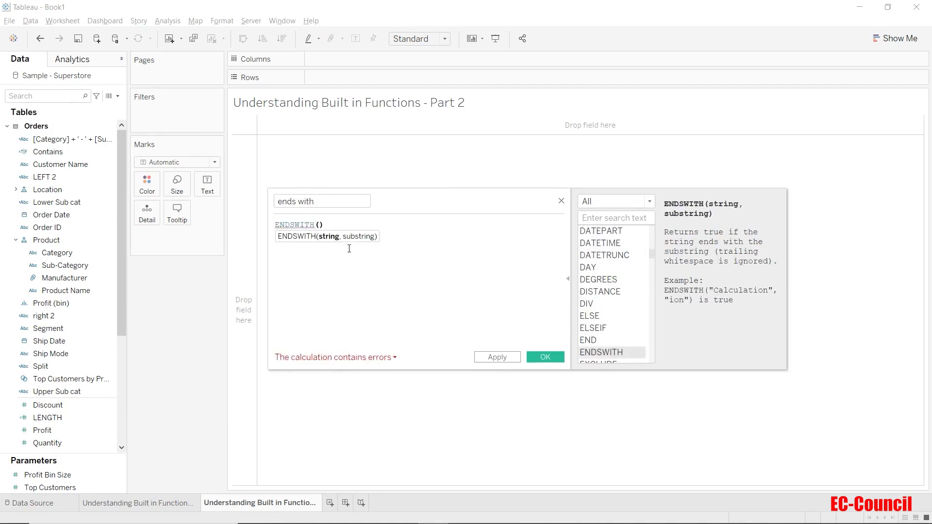
text(sub)
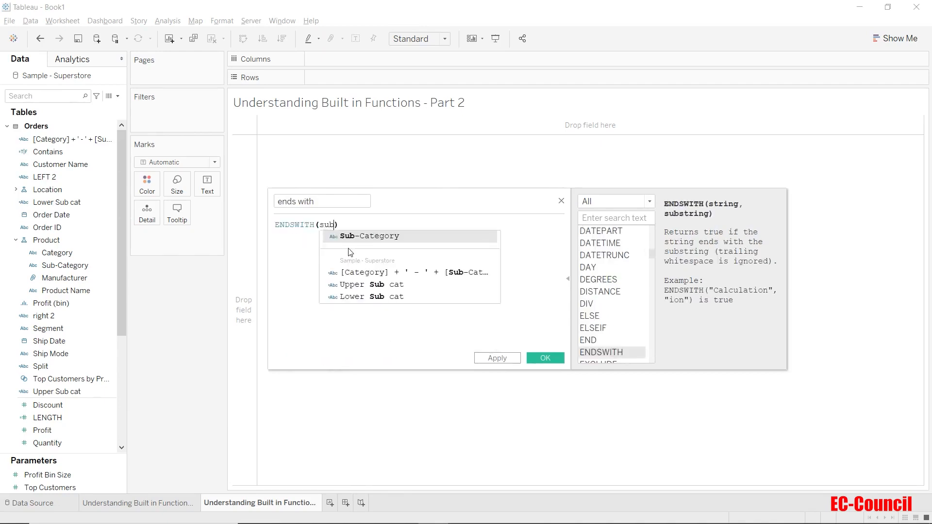
key(Return)
text(,)
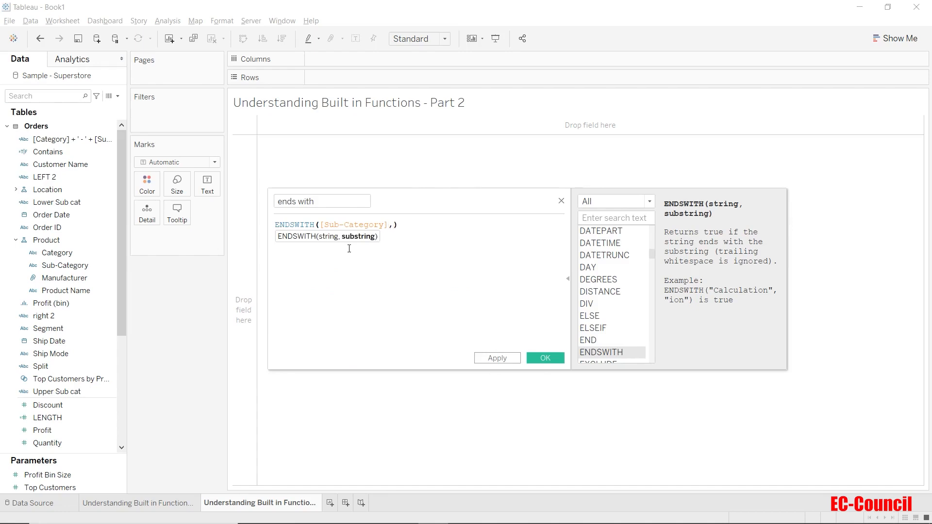
text('es)
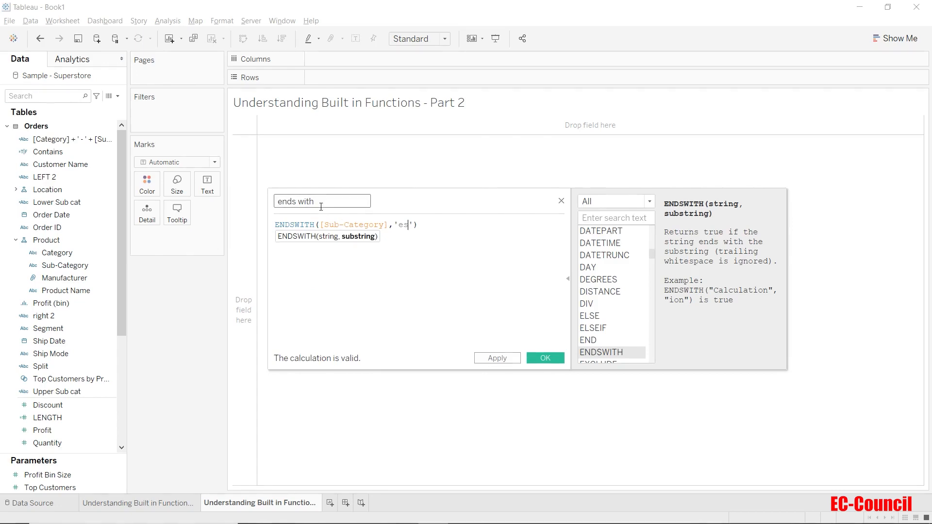
- Rename the calculated field as ENDS WITH in capitals and save it
click(292, 201)
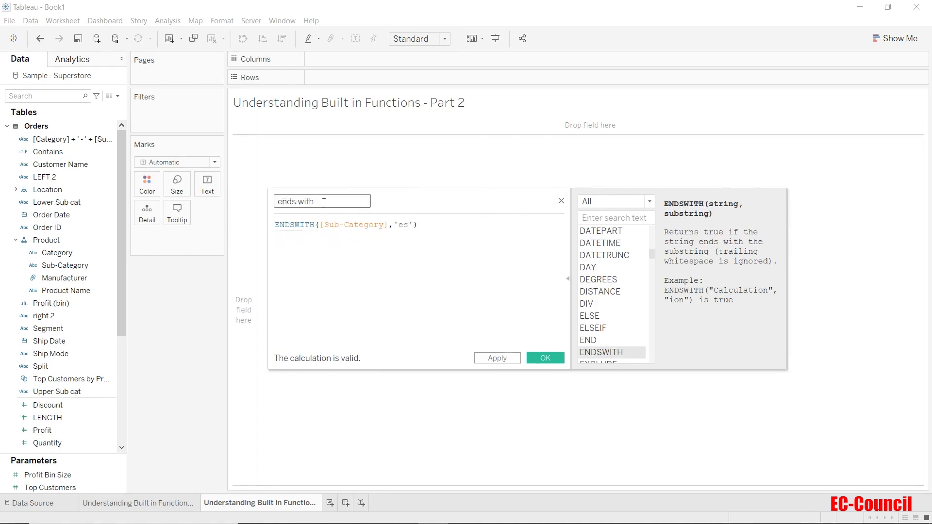
text(ENDS)
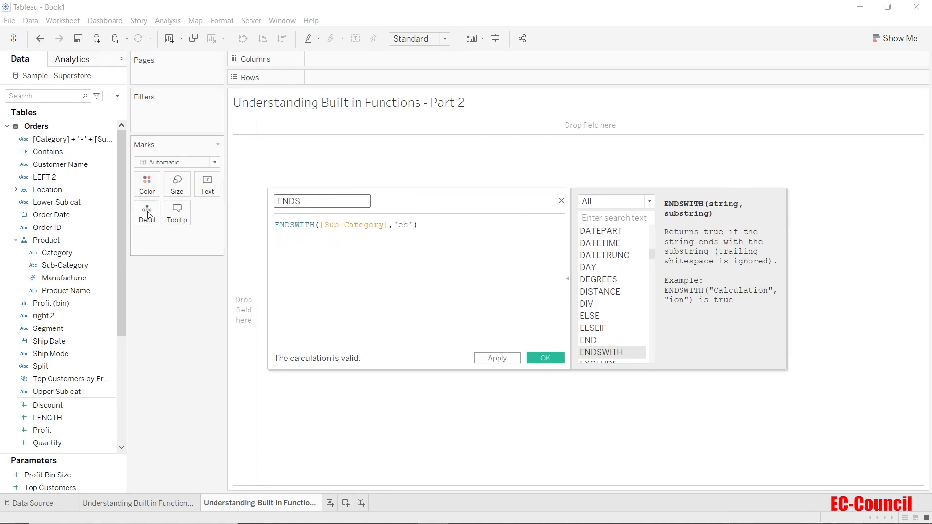
text( WITH)
click(556, 358)
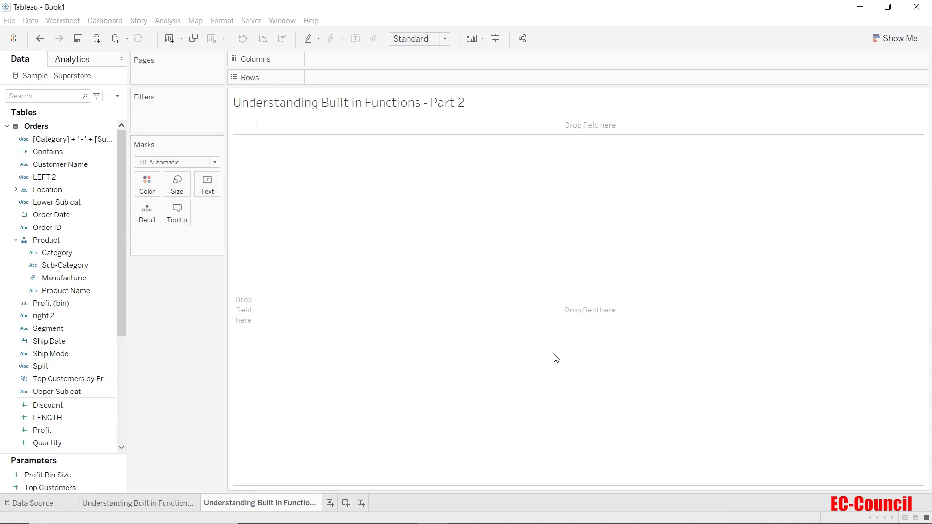
- On the Part 1 worksheet, add the ENDS WITH field to the rows after Contains
click(151, 503)
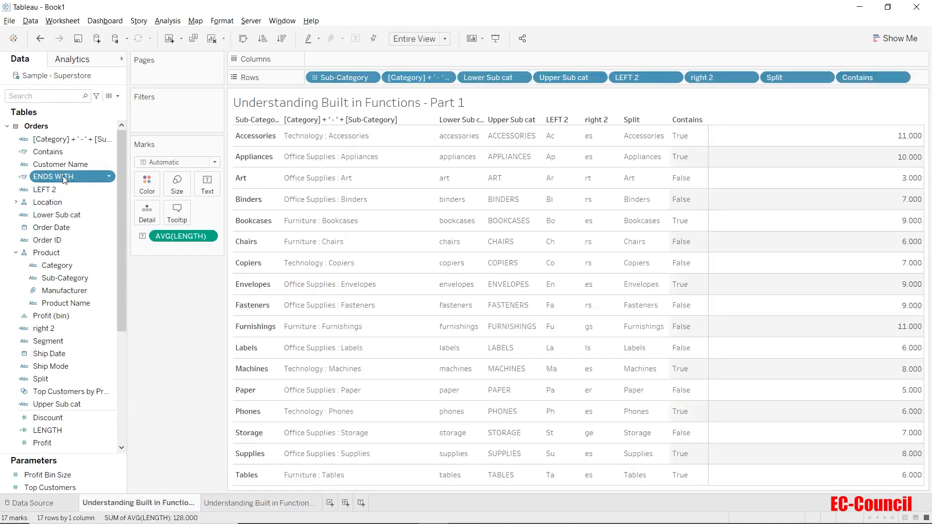
drag(64, 178, 917, 79)
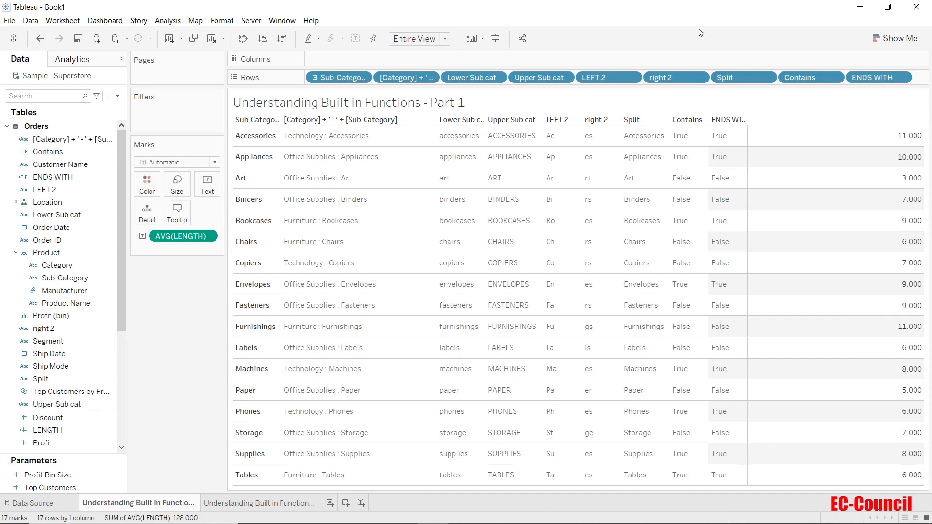
- Edit the Contains calculated field so that it searches Sub-Category for 'r', and save it
click(77, 166)
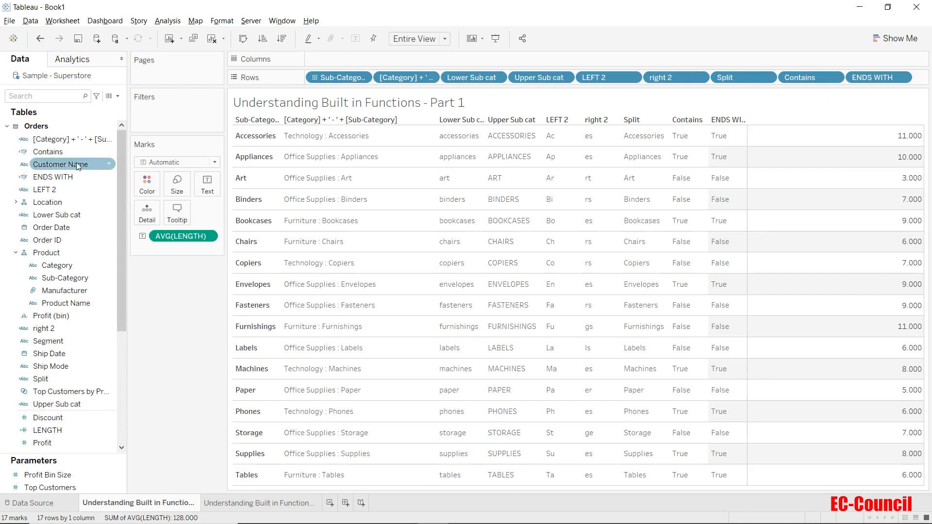
right_click(77, 151)
click(116, 216)
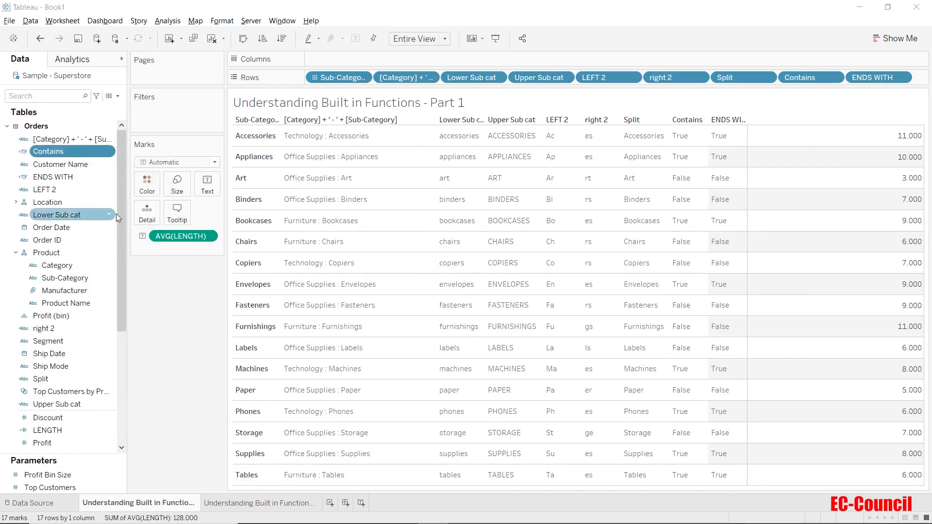
drag(439, 199, 509, 199)
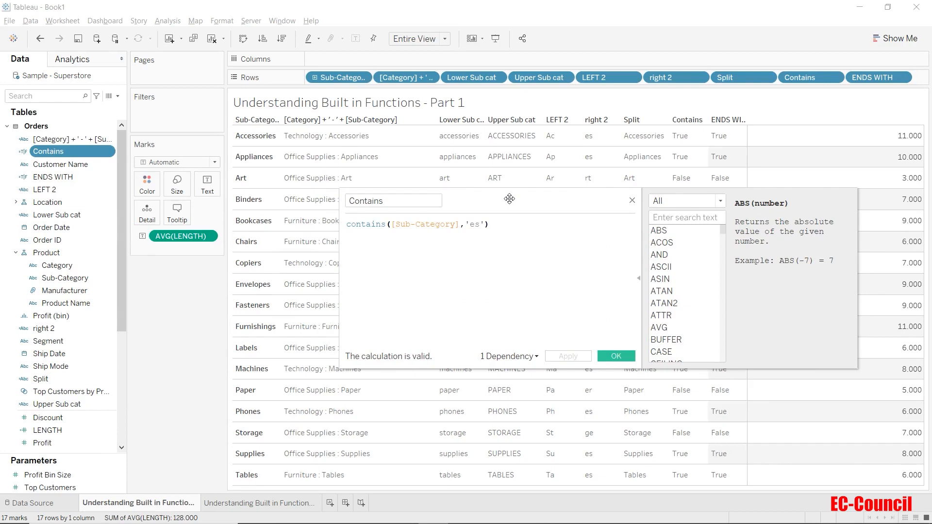
drag(480, 225, 470, 225)
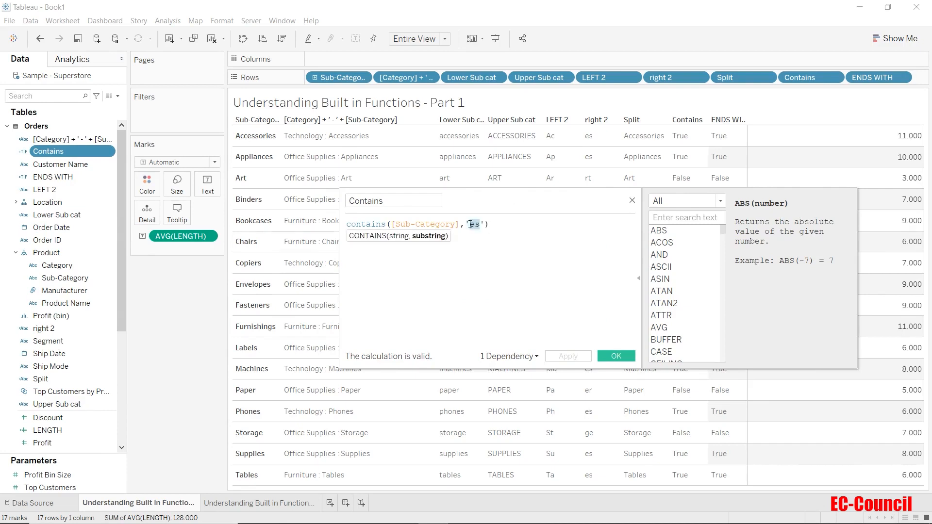
text(F)
key(BackSpace)
text(r)
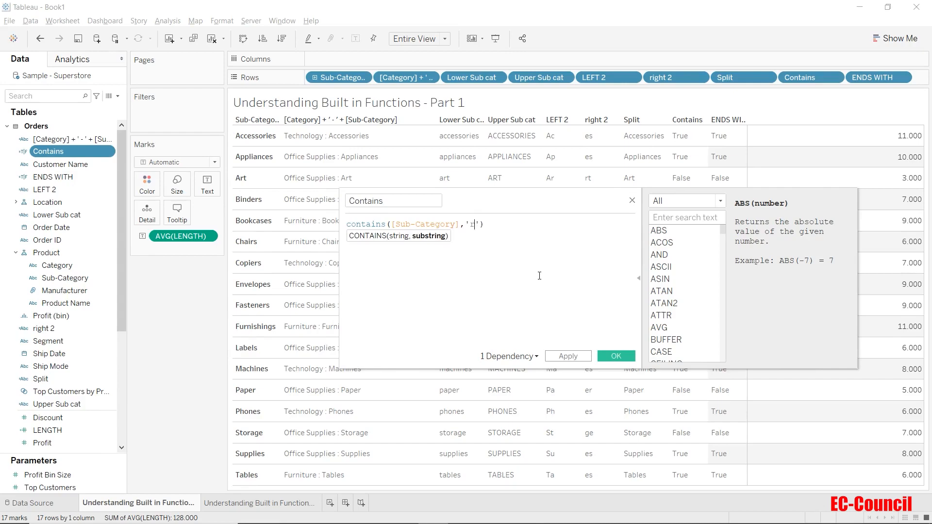
click(614, 356)
- Edit the ENDS WITH calculated field so that its substring is 'r', and save it
click(60, 188)
click(60, 177)
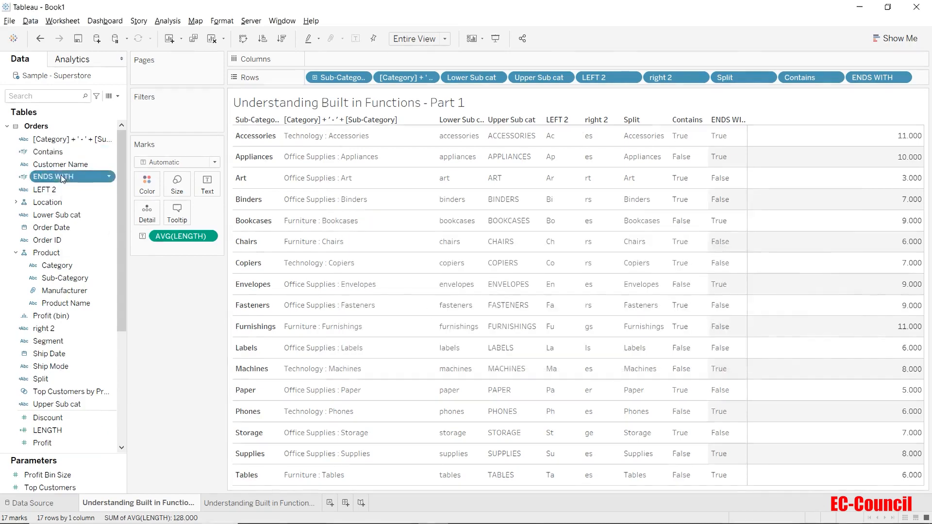
right_click(60, 176)
click(98, 238)
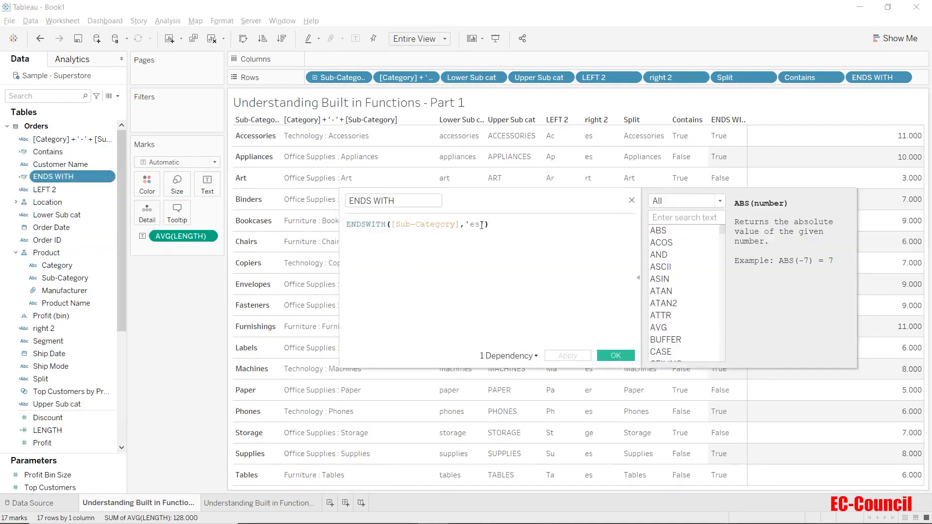
drag(482, 224, 471, 224)
text(r)
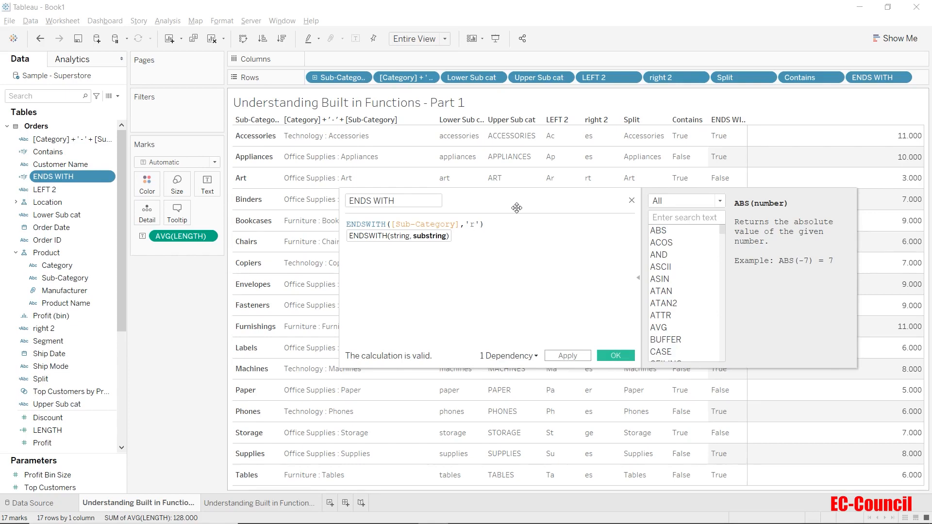
click(616, 356)
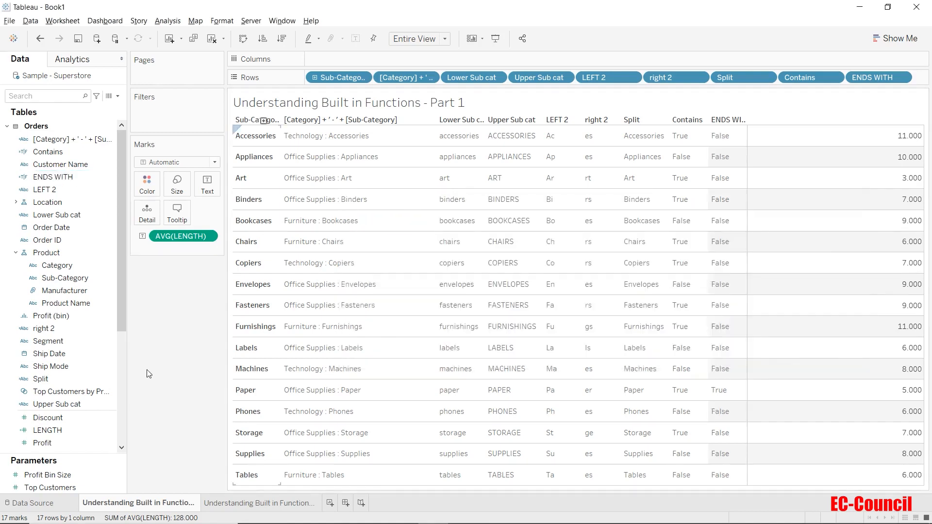
- Highlight the Copiers and Paper rows to compare their Contains and ENDS WITH results
click(237, 271)
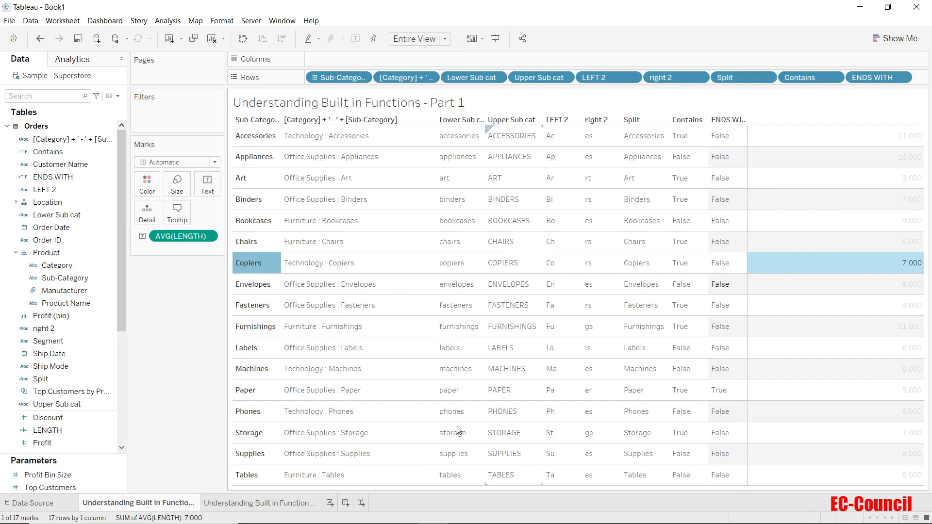
click(247, 391)
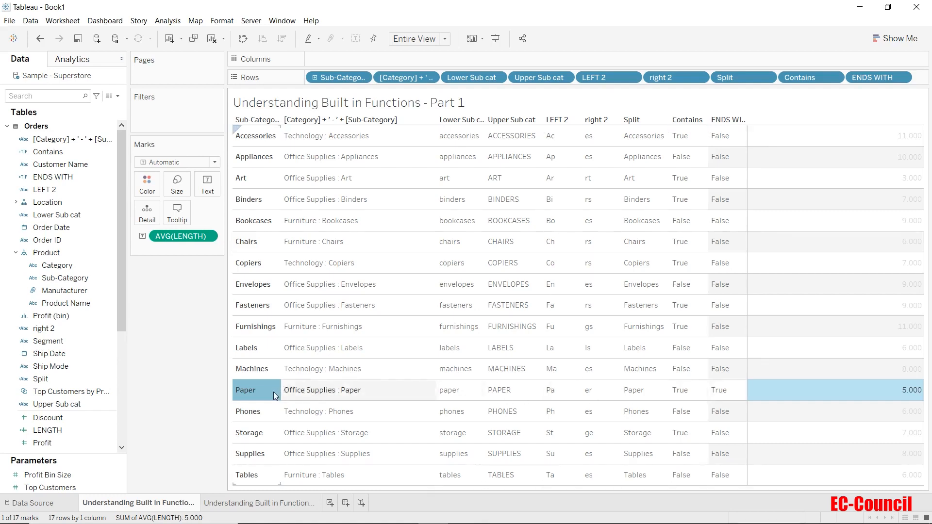
mouse_move(272, 392)
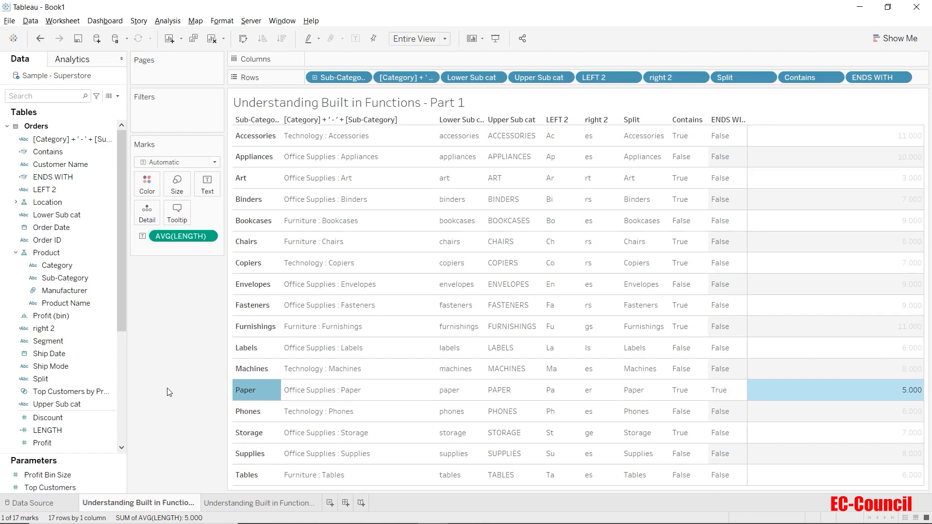
- Start a new calculated field on the Part 2 worksheet and look up the SPACE function in the function reference
click(275, 503)
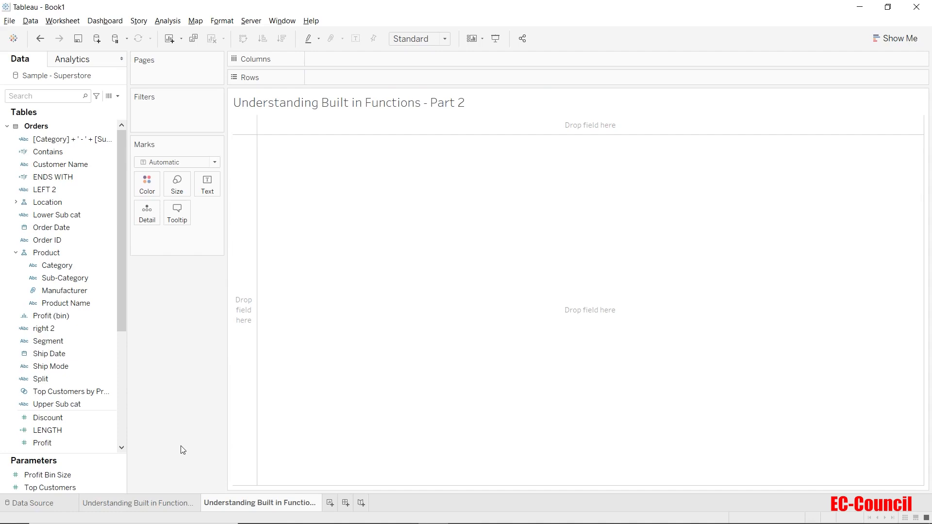
click(120, 98)
click(72, 107)
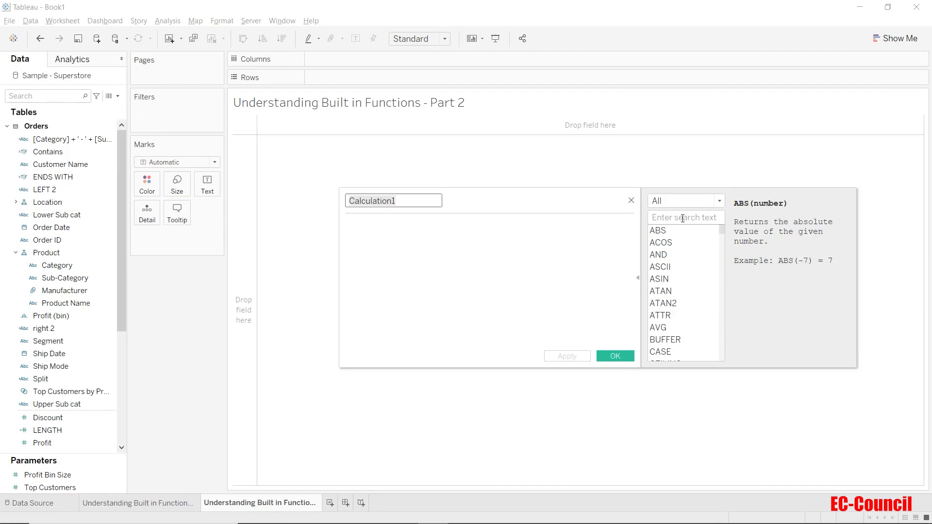
click(685, 216)
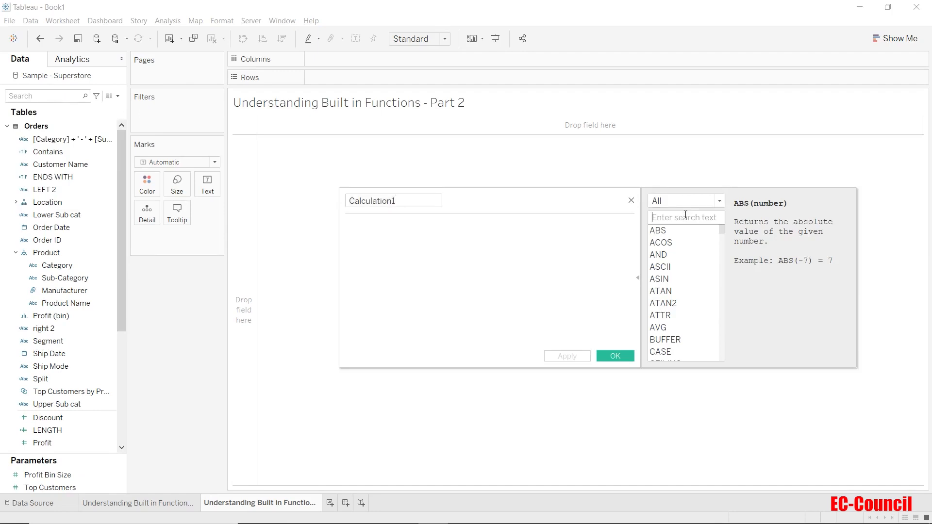
text(space)
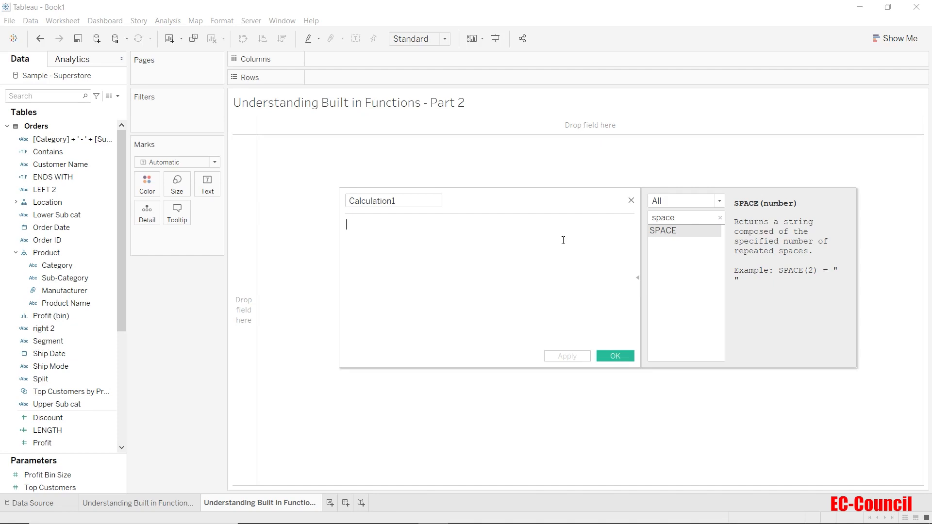
- Write the formula Space(3) + [Sub-Category] + space(3) in the new calculated field
text(Spa)
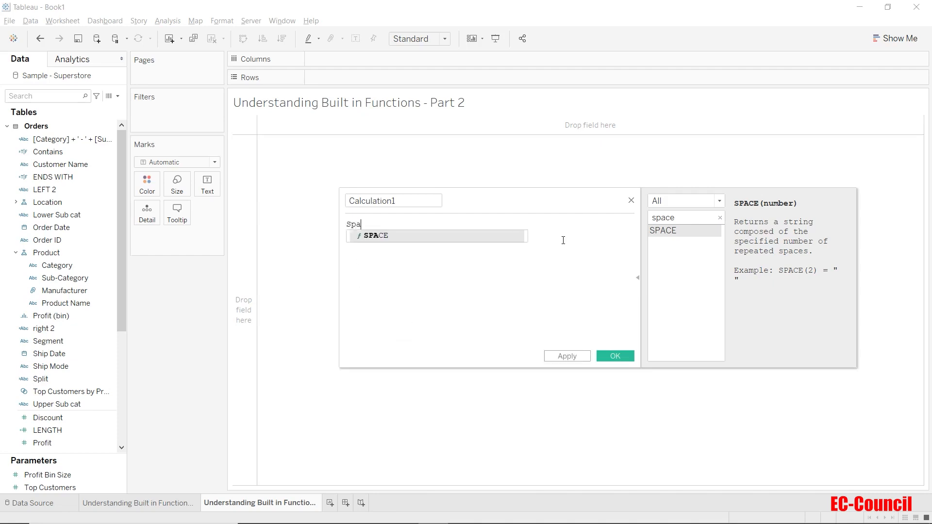
text(ce()
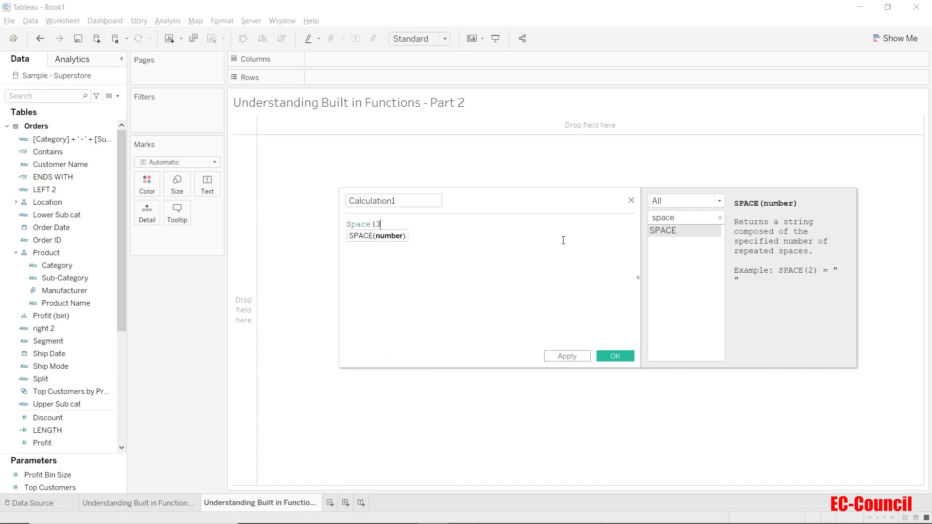
text(3) )
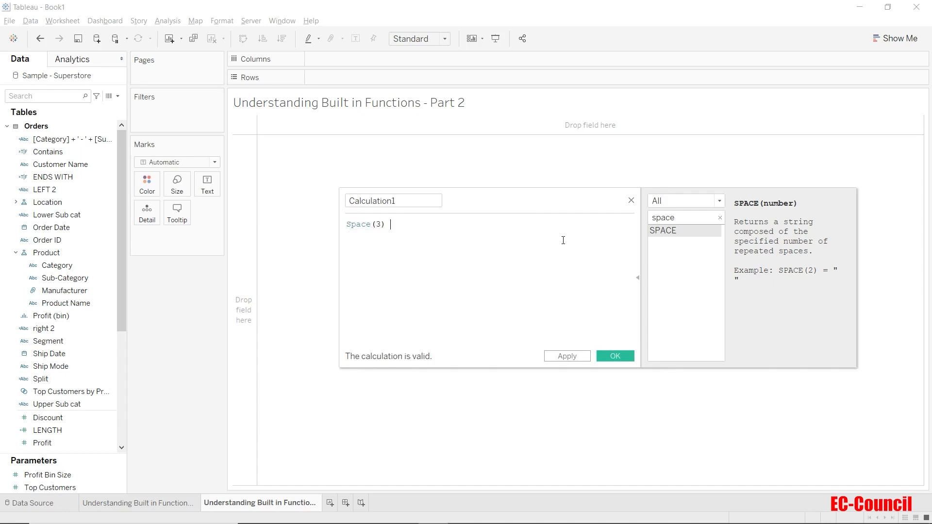
text(+ sub)
key(Return)
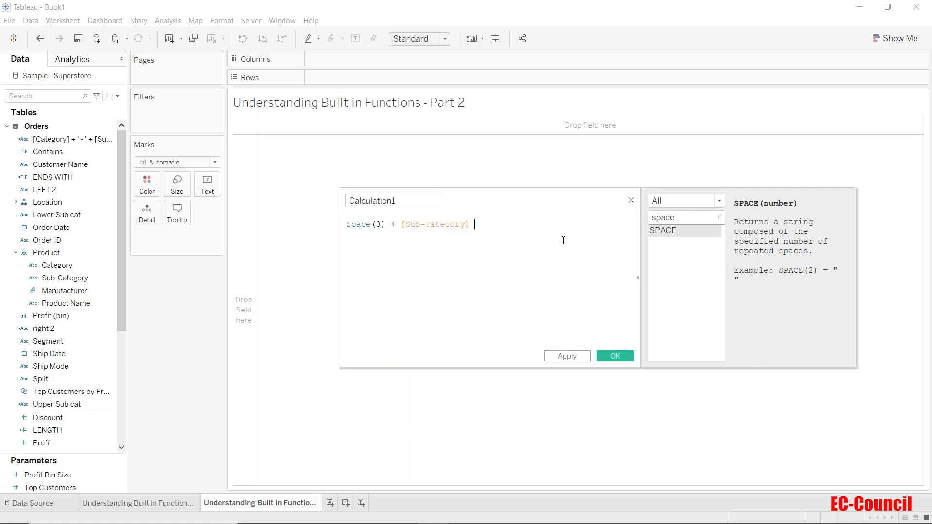
text(+ space)
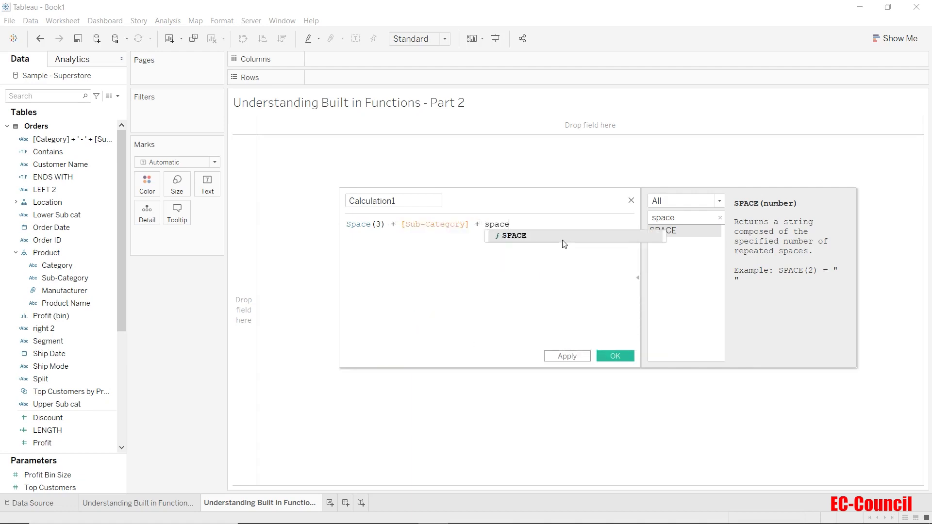
text((3))
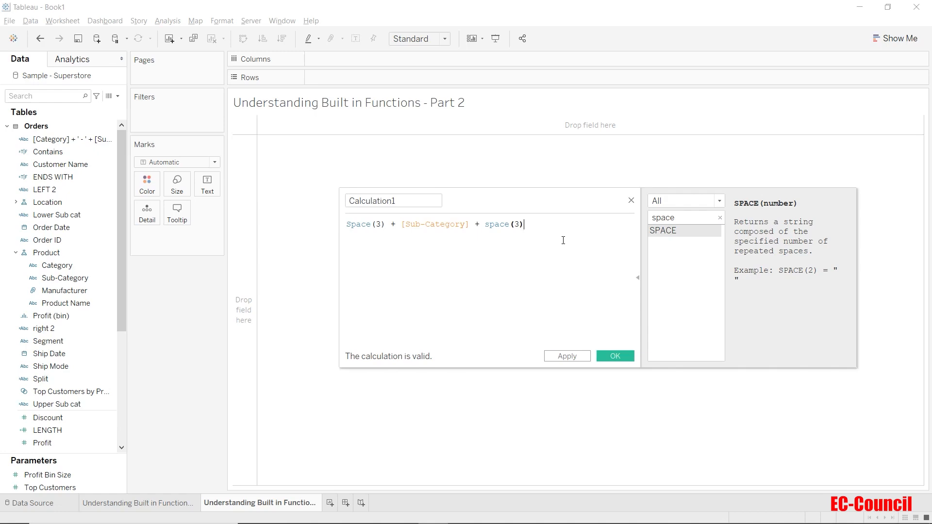
- Name the calculated field "Spaced Sub cat" and save it
click(439, 203)
drag(439, 203, 280, 202)
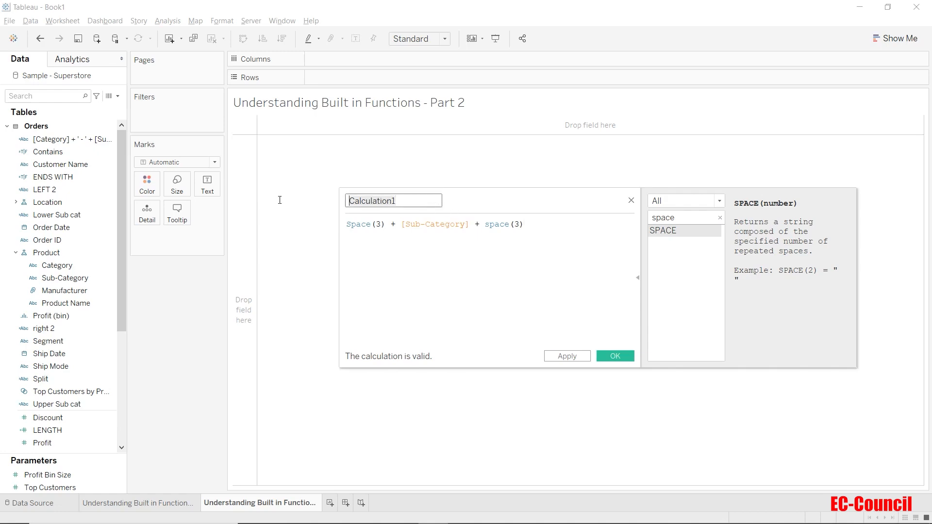
text(Space)
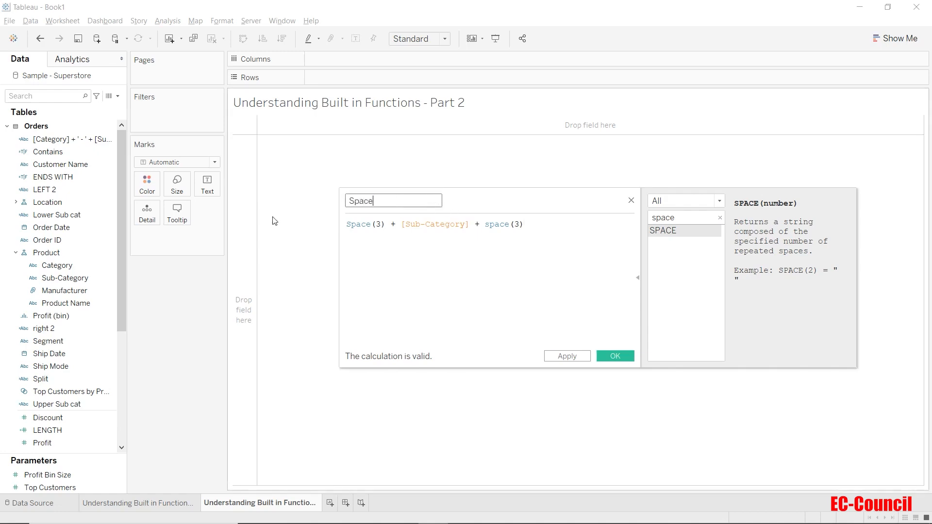
text(d Sub cat)
click(615, 356)
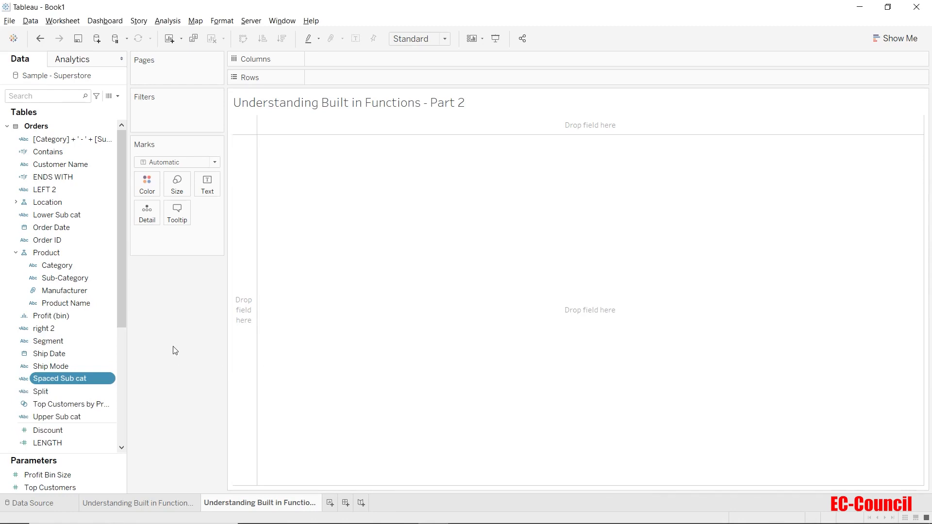
- Show Sub-Category and Spaced Sub cat as text marks, with one row per Sub-Category
drag(66, 277, 209, 188)
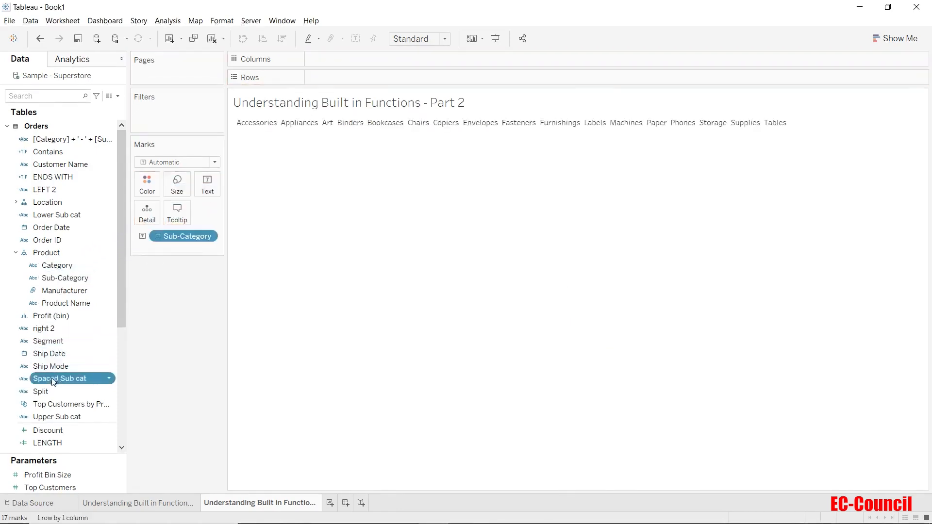
drag(52, 380, 204, 186)
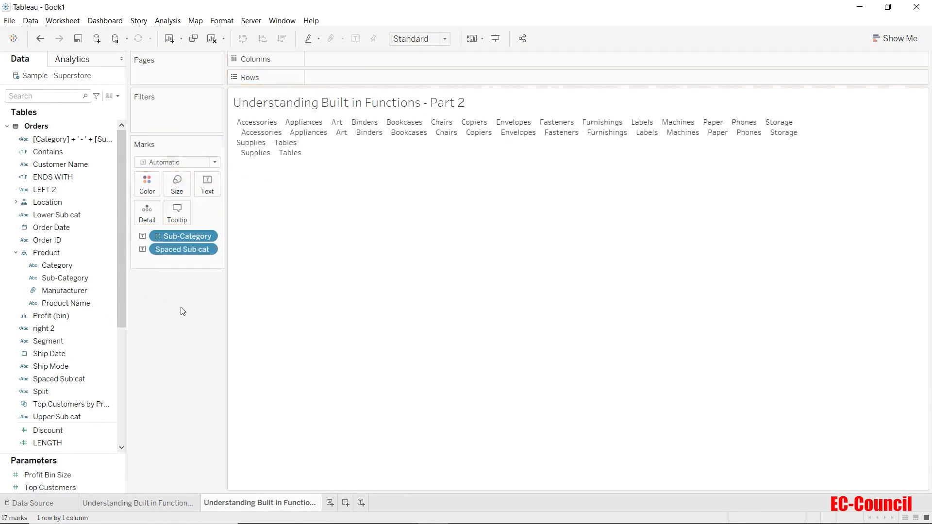
click(88, 279)
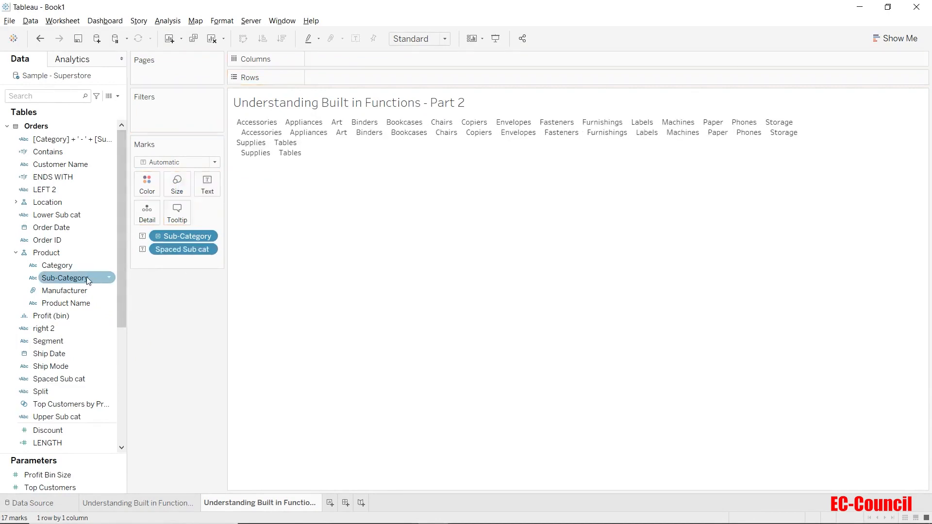
drag(88, 281, 359, 83)
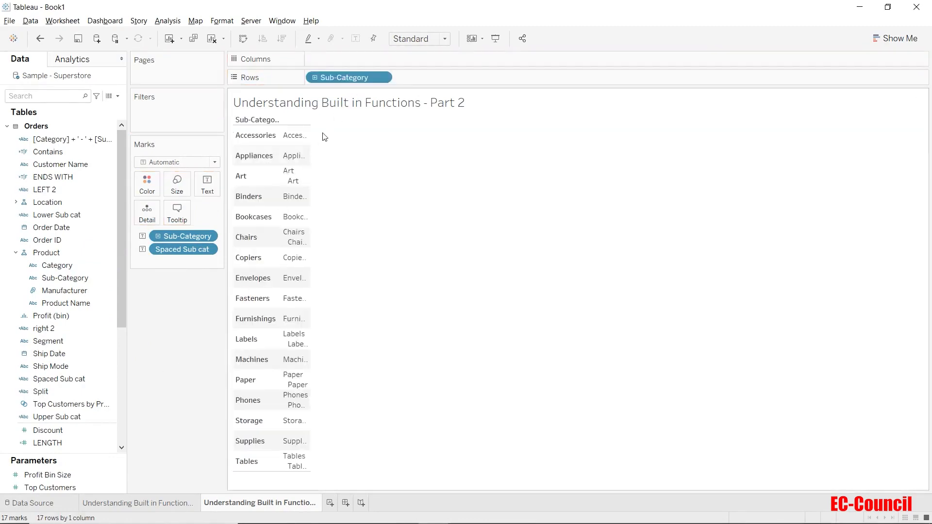
- Widen the text column of the table and set the worksheet fit to Entire View
drag(310, 136, 360, 136)
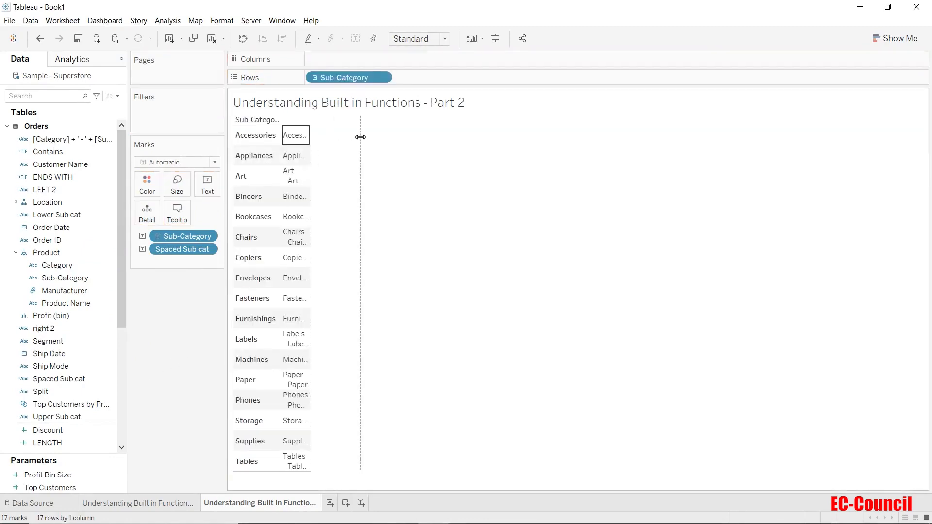
click(410, 39)
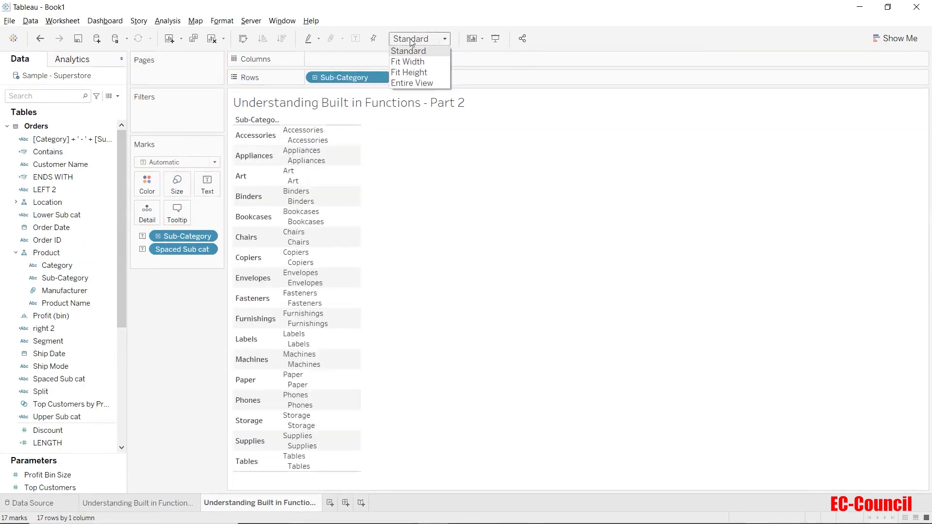
click(413, 84)
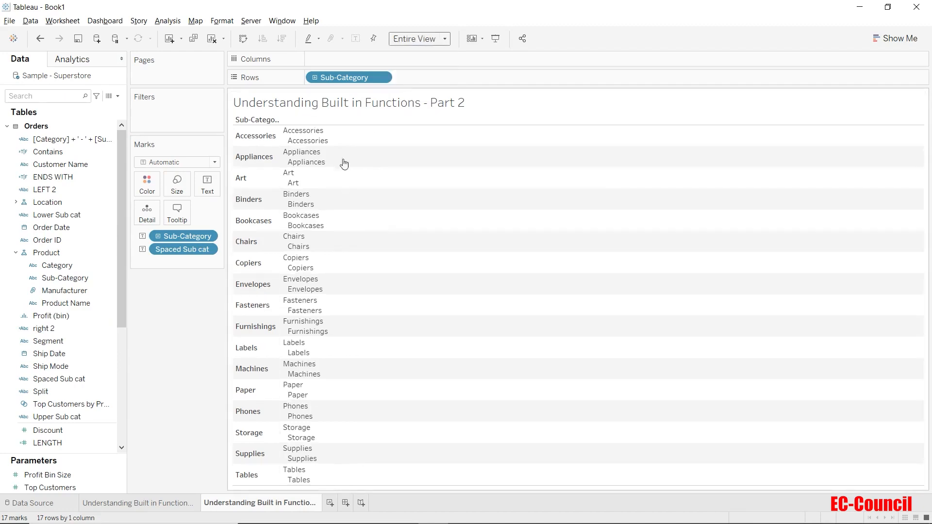
mouse_move(338, 147)
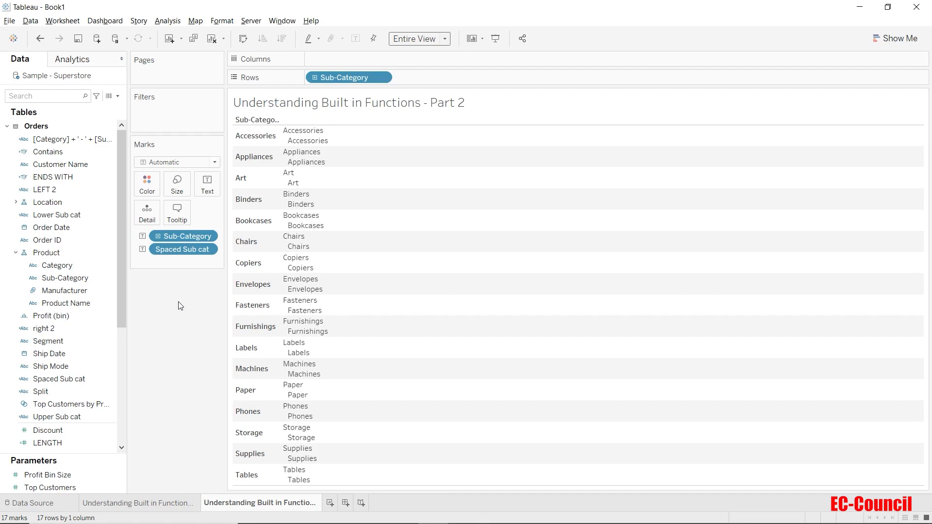
- Start a new calculated field and look up the LTRIM, RTRIM and TRIM functions in the function reference
click(117, 96)
click(107, 106)
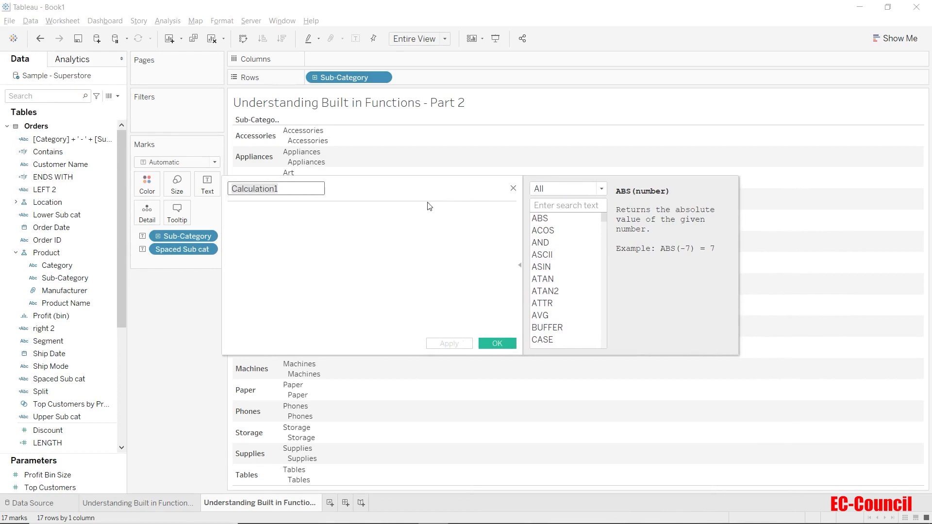
click(561, 206)
text(trim)
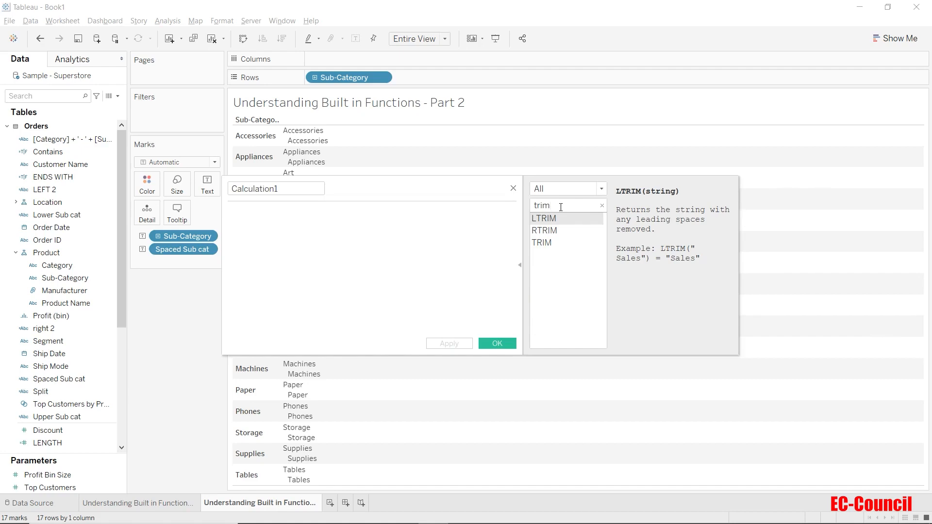
click(563, 233)
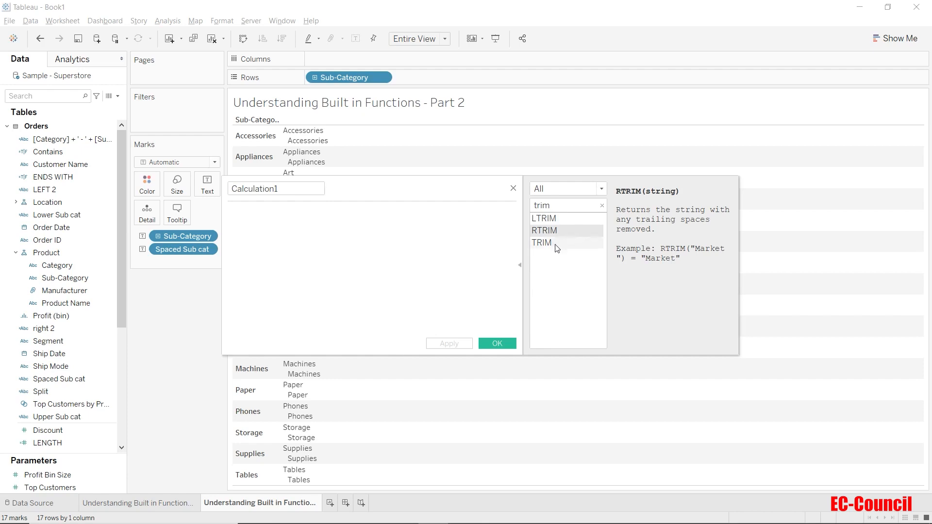
click(558, 248)
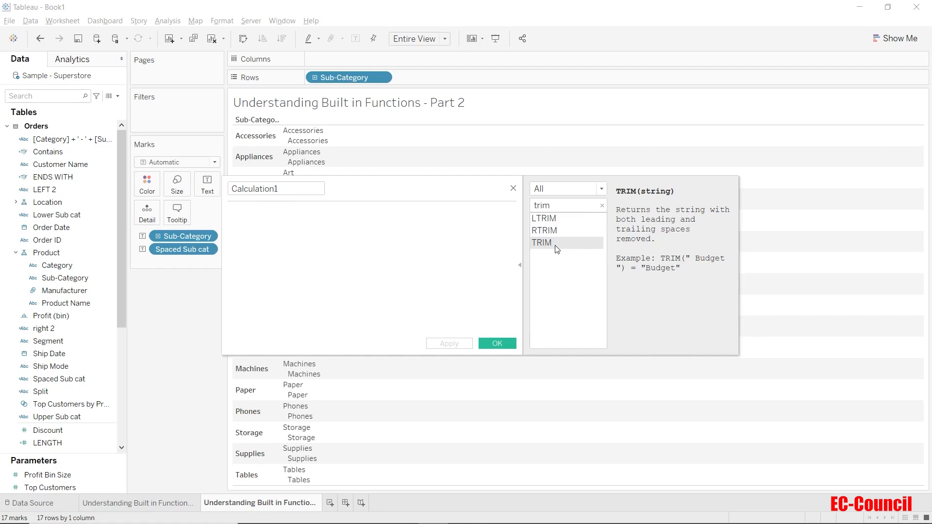
- Name the calculated field TRIM, give it the formula TRIM([Spaced Sub cat]), and save it
click(301, 189)
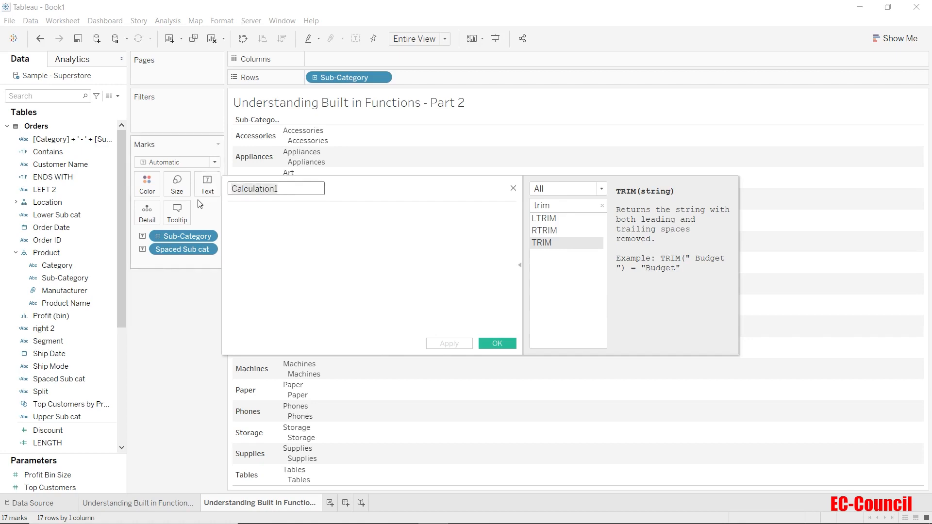
text(TRIM)
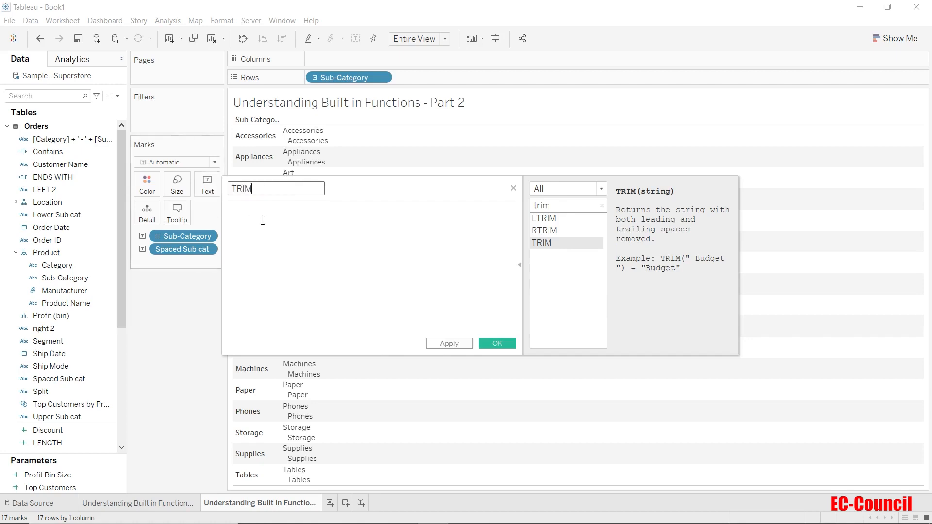
click(262, 218)
text(TRIM)
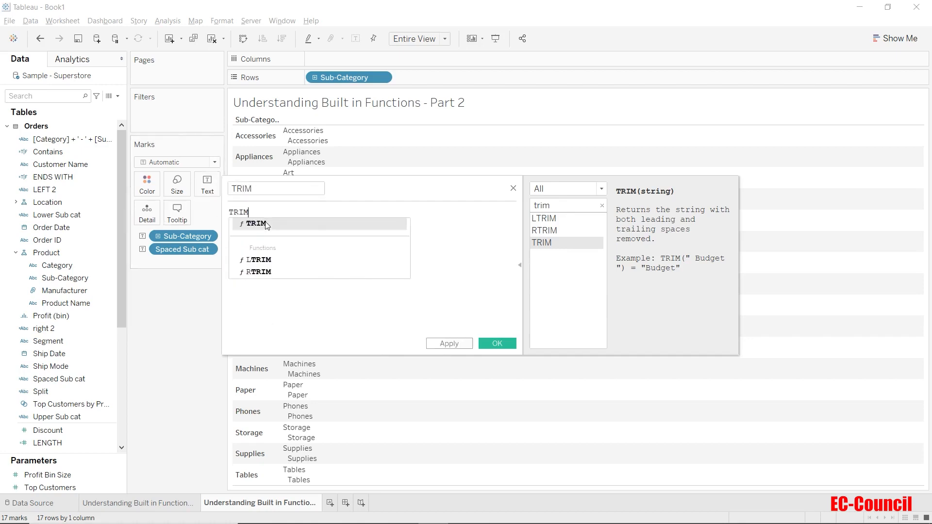
text(([Spaced Sub cat])
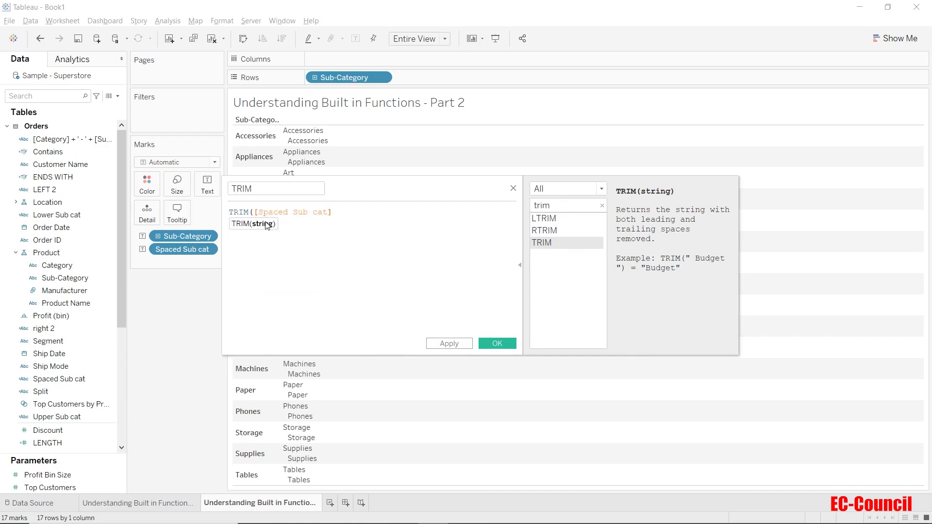
text())
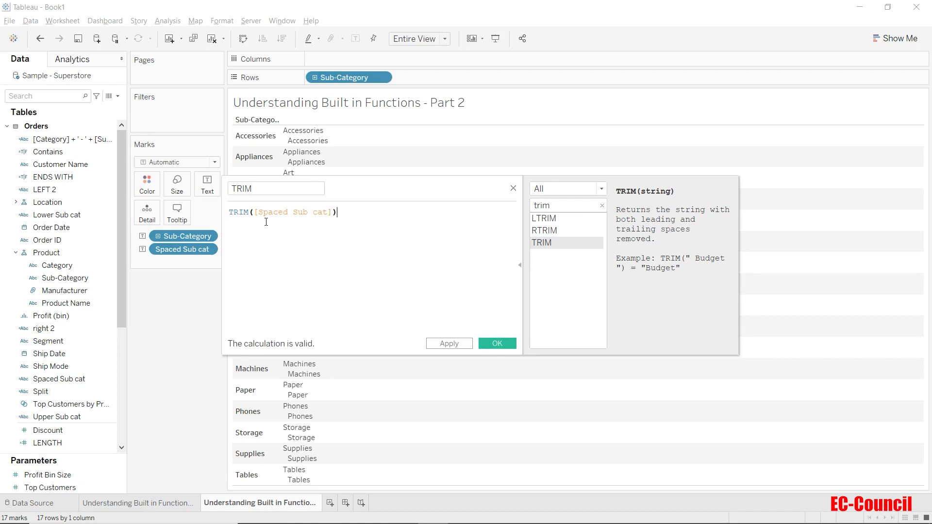
click(506, 344)
- Add the TRIM field to the text marks and make its values readable with Fit Width and taller rows
drag(63, 417, 207, 192)
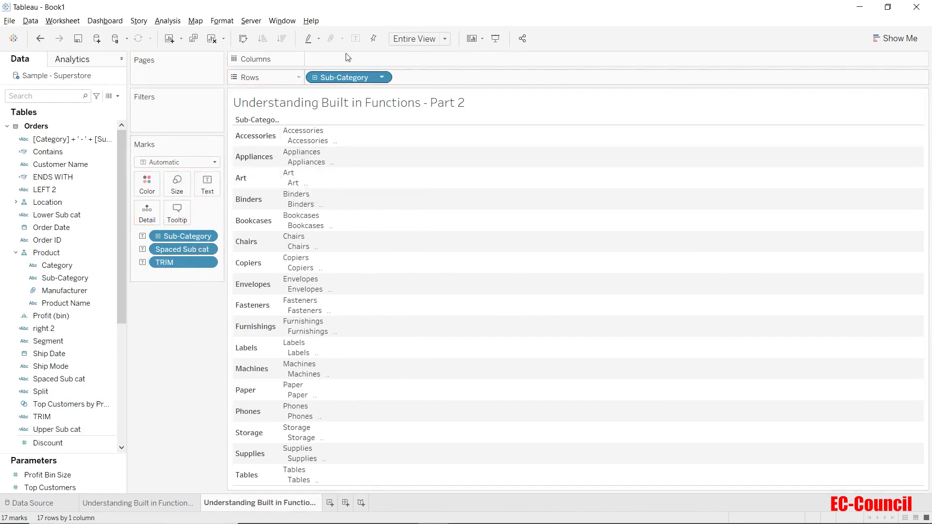
click(431, 39)
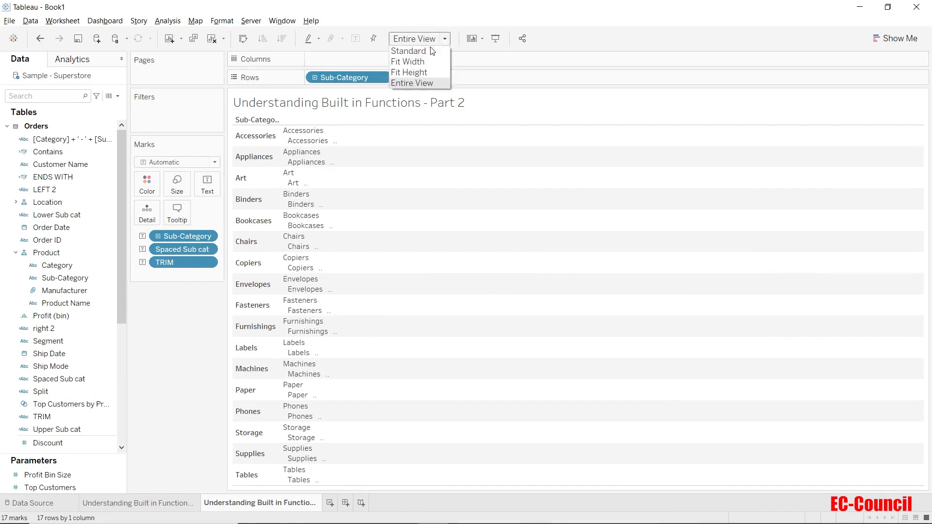
click(411, 61)
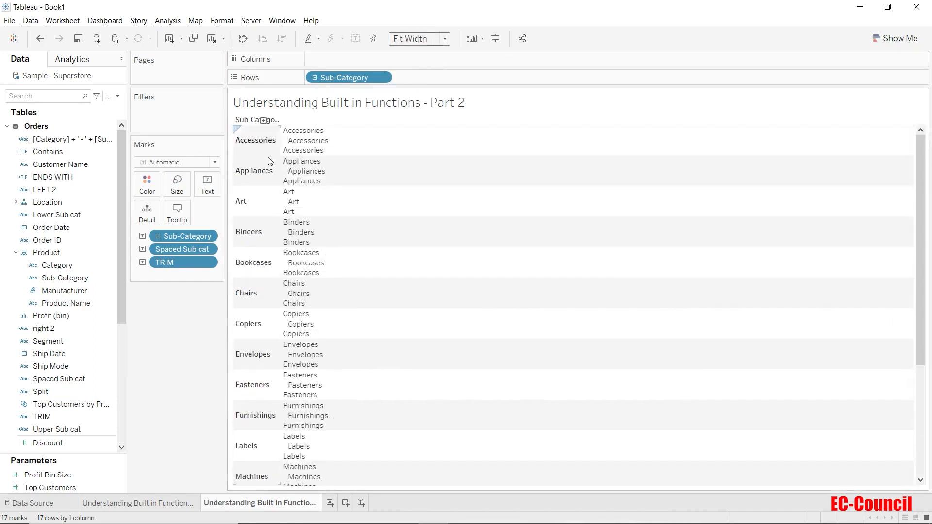
drag(271, 156, 306, 168)
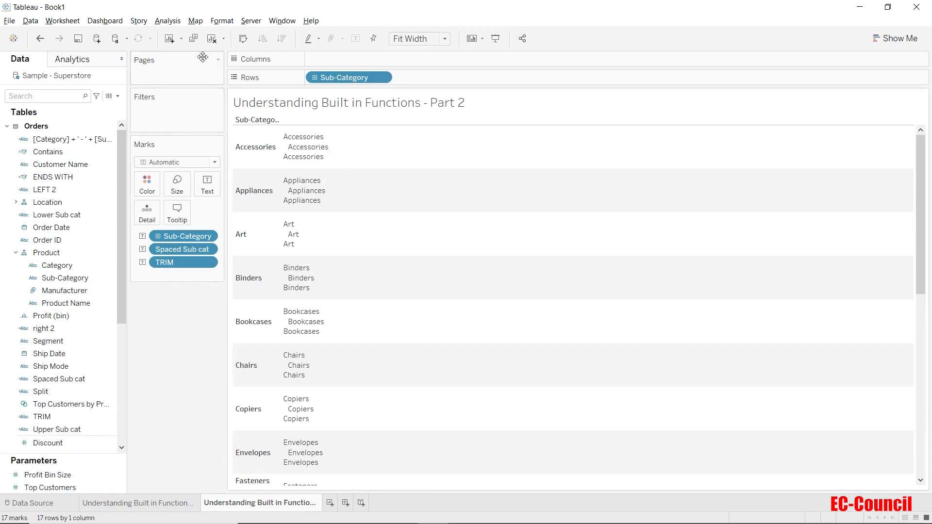
- Clear the Part 2 worksheet and start a new calculated field
click(211, 39)
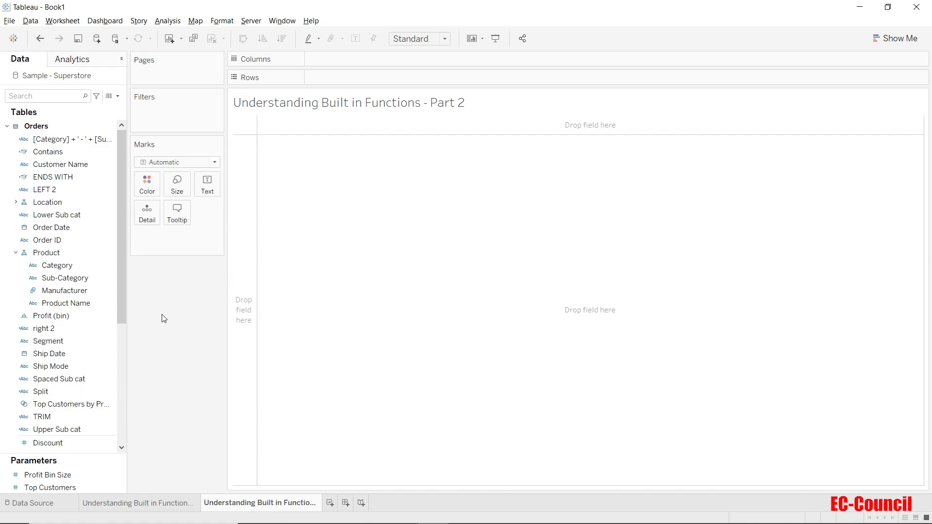
click(118, 95)
click(122, 116)
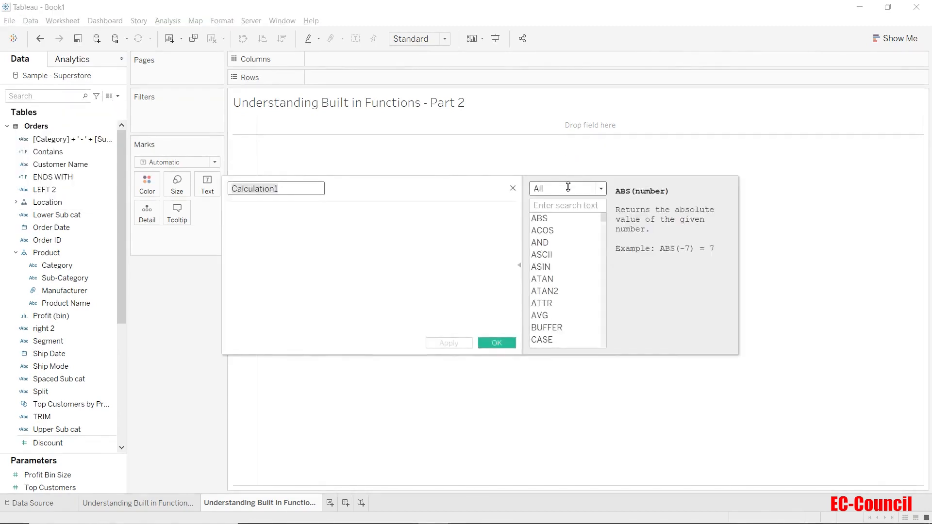
- Filter the function reference to the Number category and enlarge the calculation editor to view the whole function list
click(568, 188)
click(569, 212)
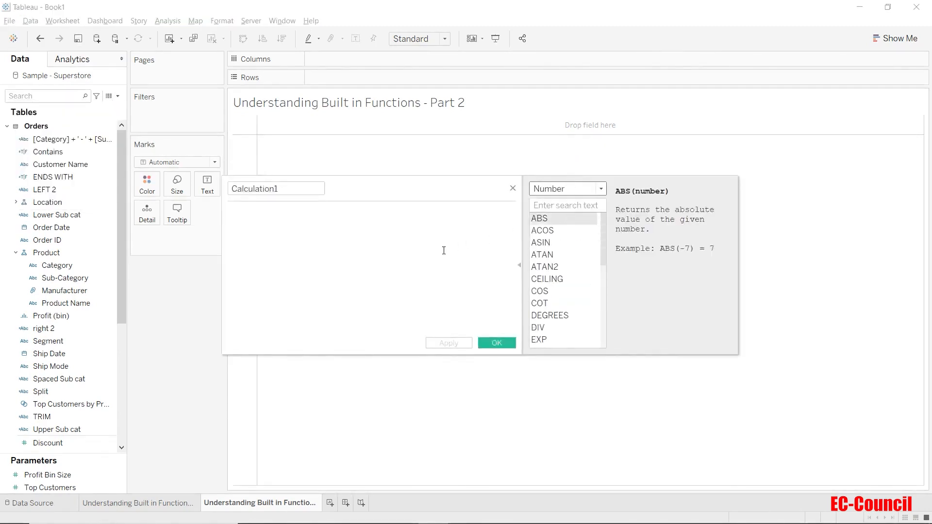
drag(443, 356, 438, 499)
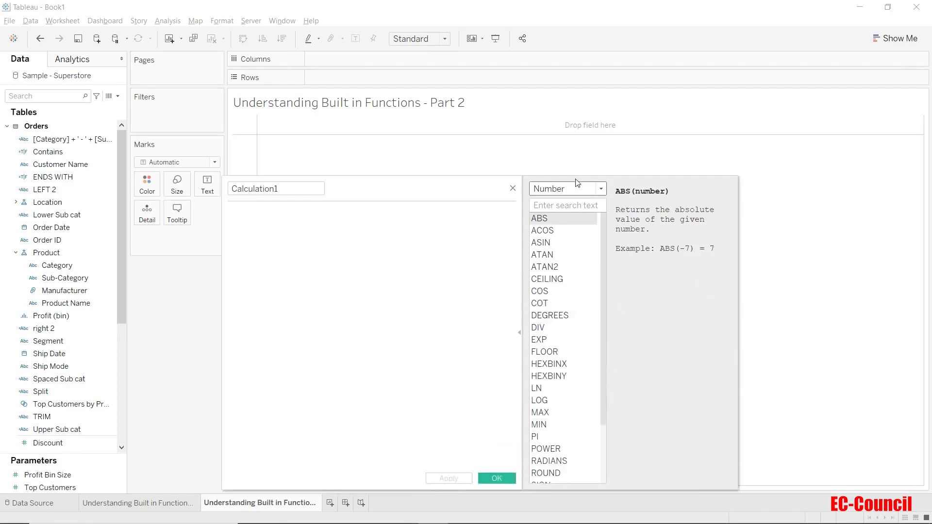
drag(576, 175, 576, 42)
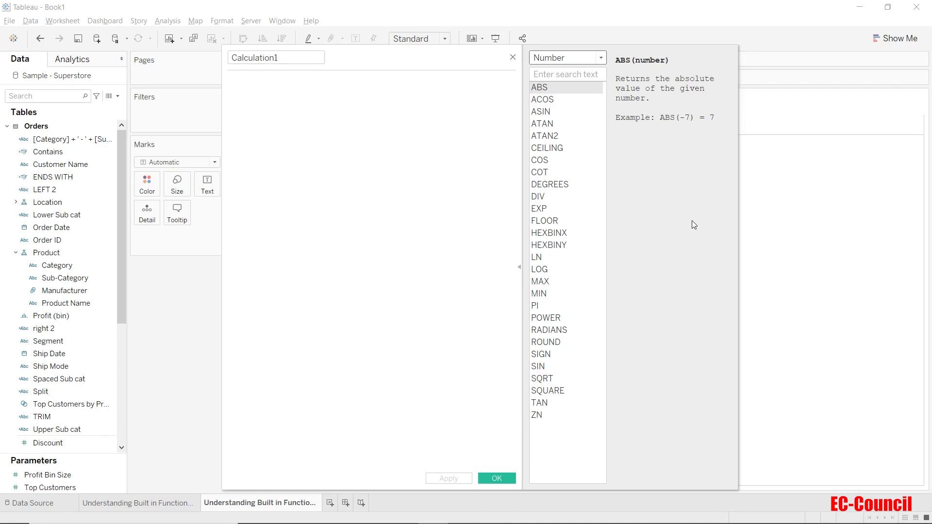
- Look up the FLOOR function's description and enter the formula FLOOR(SUM([Profit])) in the calculation
click(565, 223)
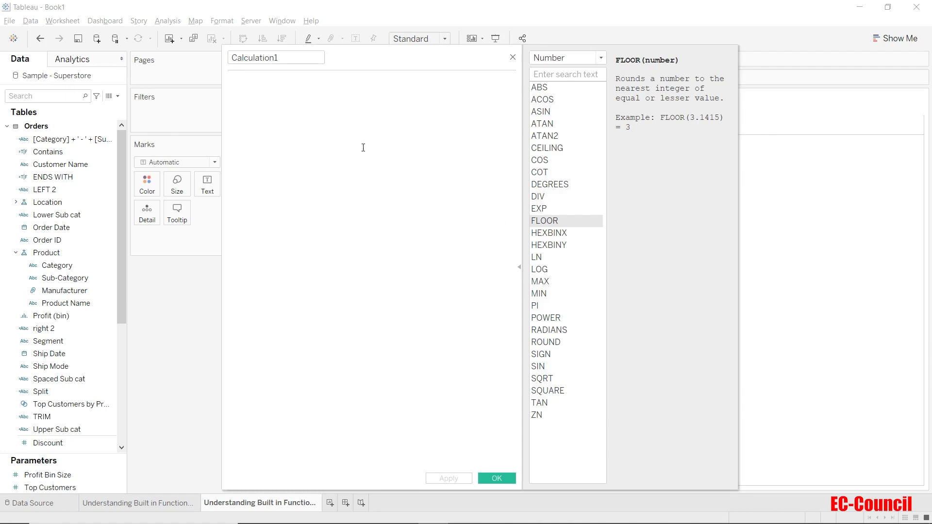
text(Floor)
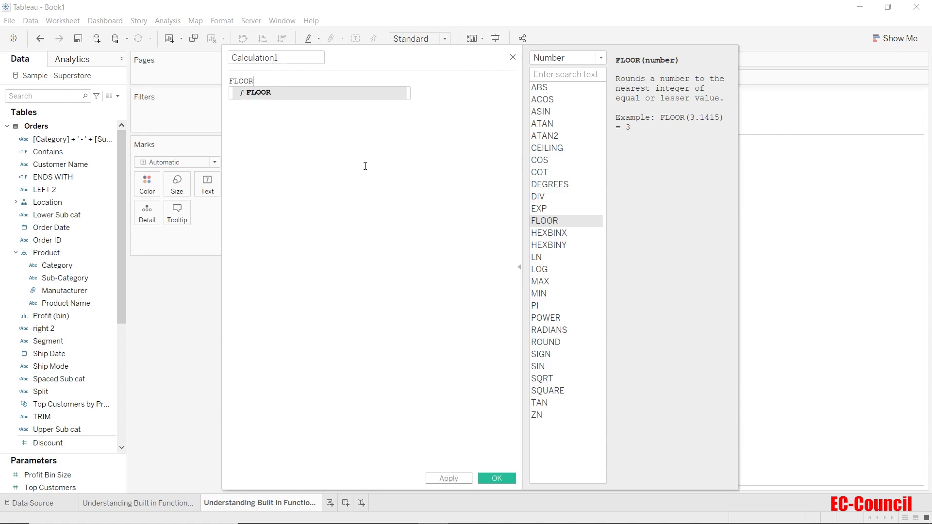
key(Return)
text(SUM()
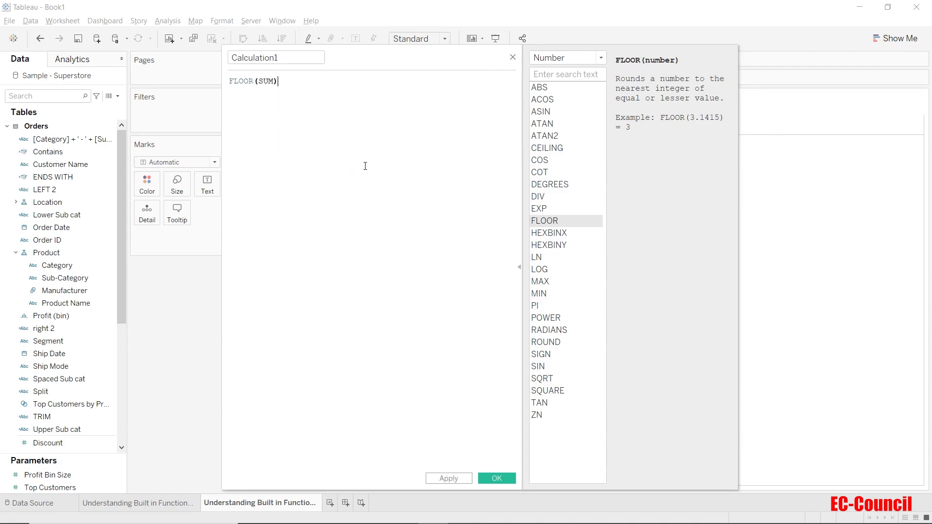
text(PROF)
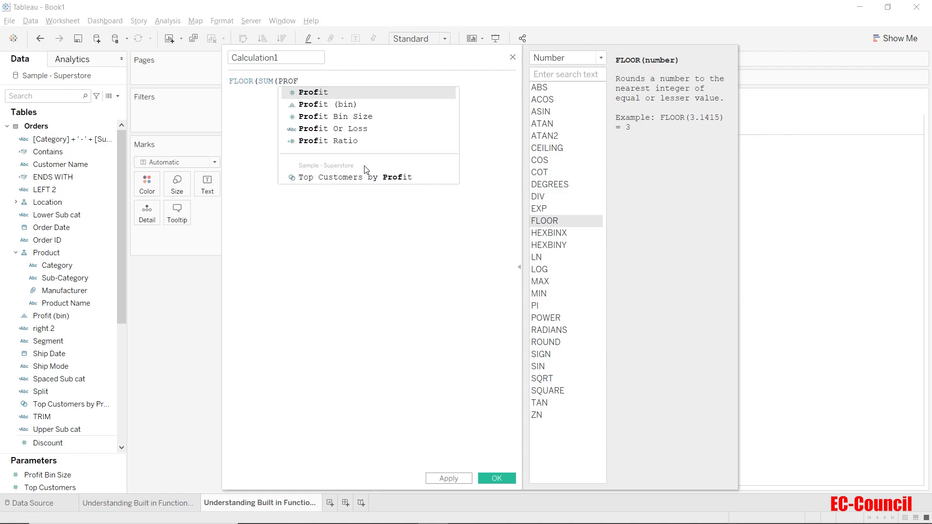
key(Return)
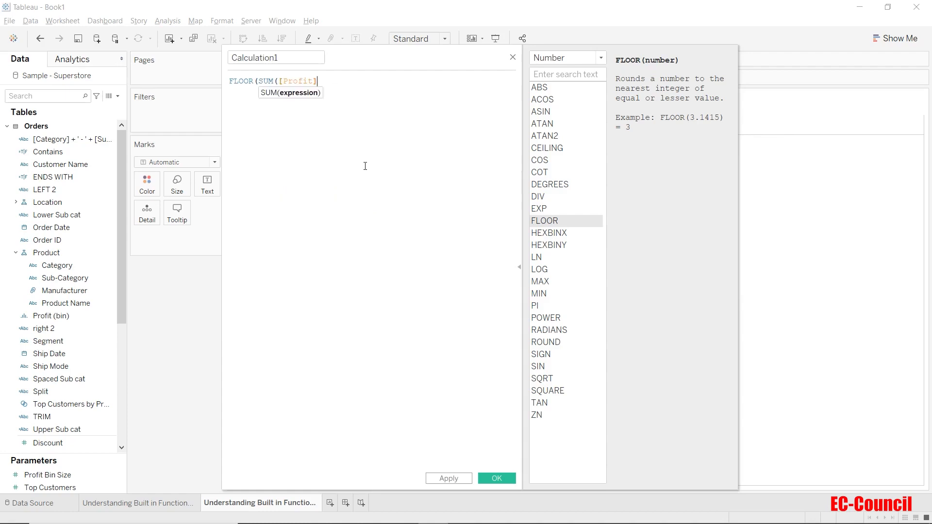
text()))
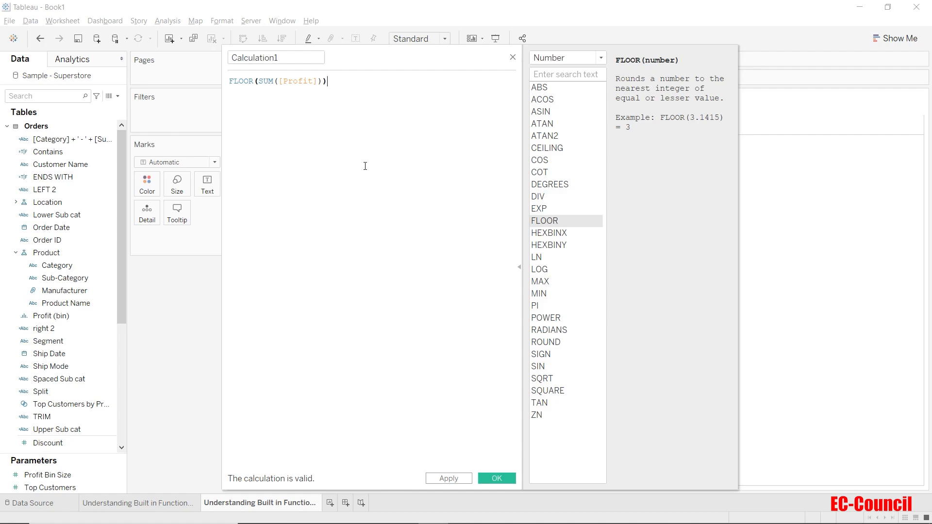
- Name the calculated field Floor(Profit) and save it
click(276, 57)
text(Floo)
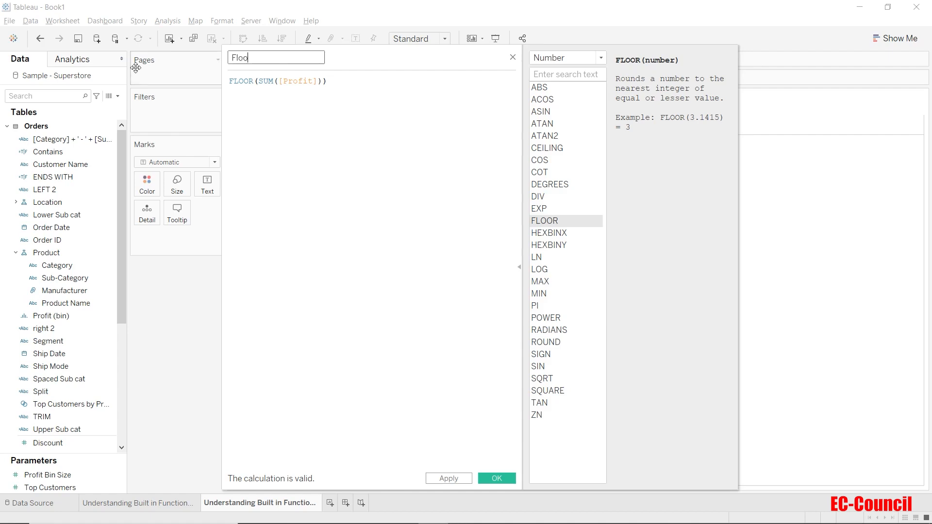
text(r(Profit))
click(496, 479)
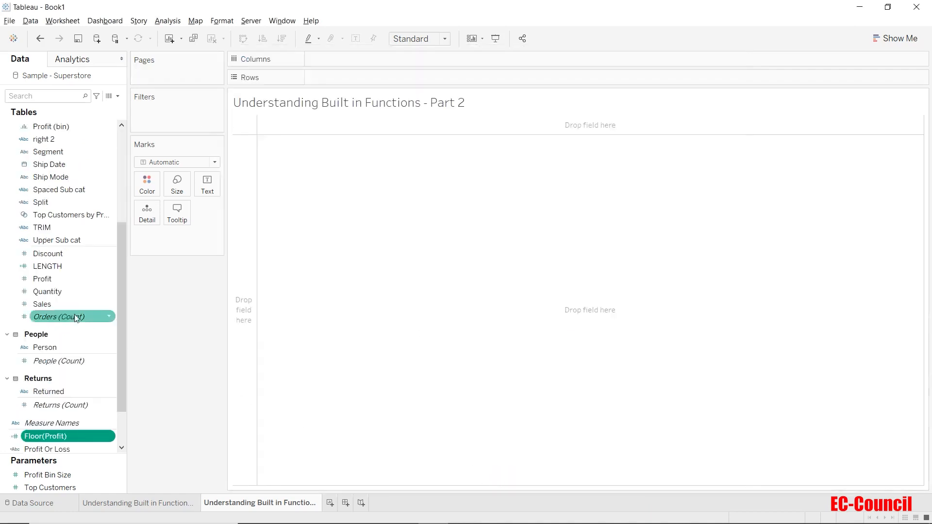
- Build a bar chart of profit by state, with State on Rows and SUM(Profit) on Columns
scroll(67, 305, up, 3)
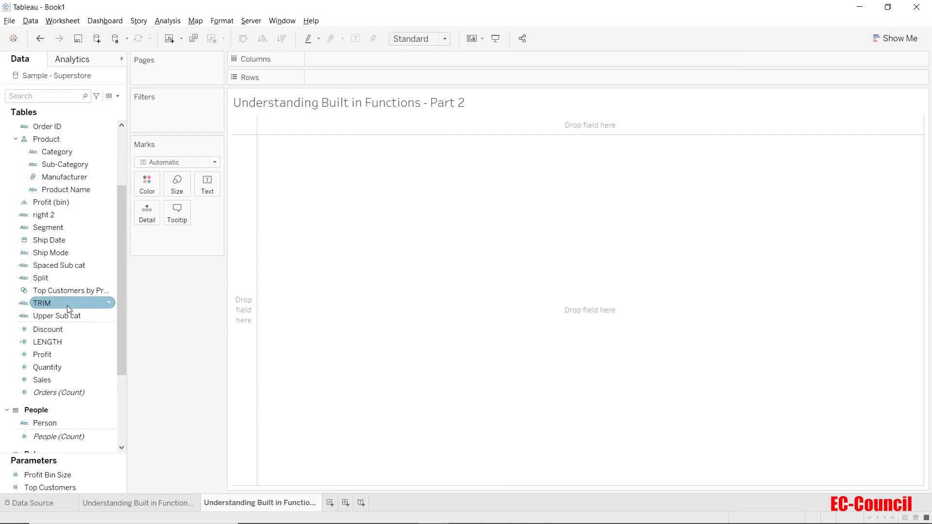
scroll(67, 306, up, 3)
click(15, 164)
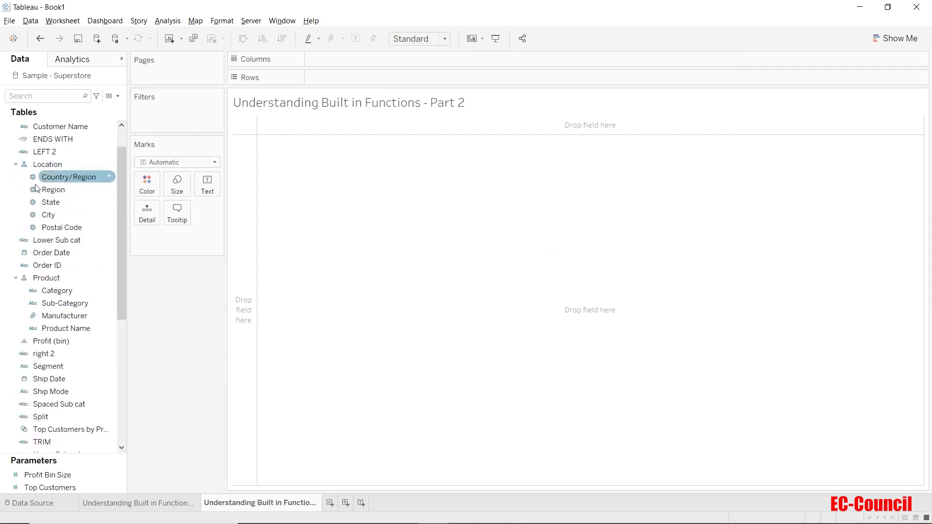
click(45, 204)
drag(46, 204, 348, 77)
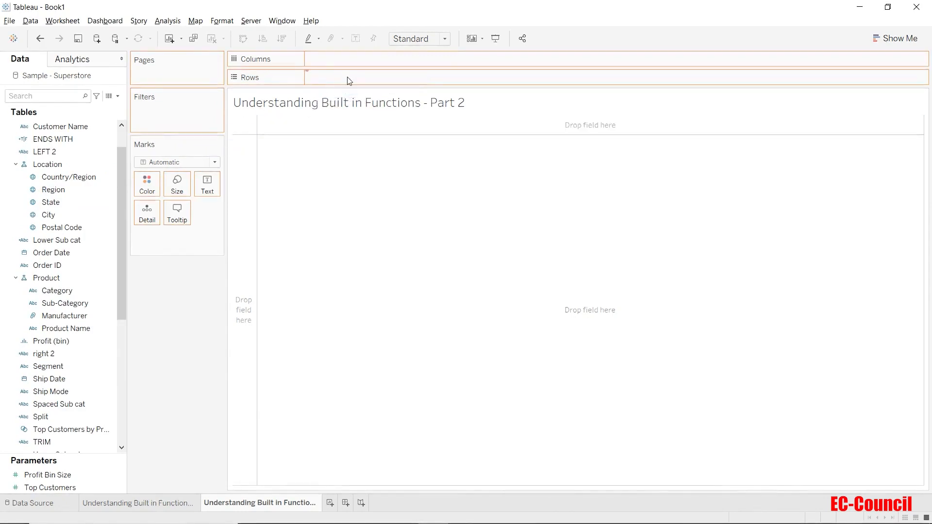
scroll(49, 340, down, 4)
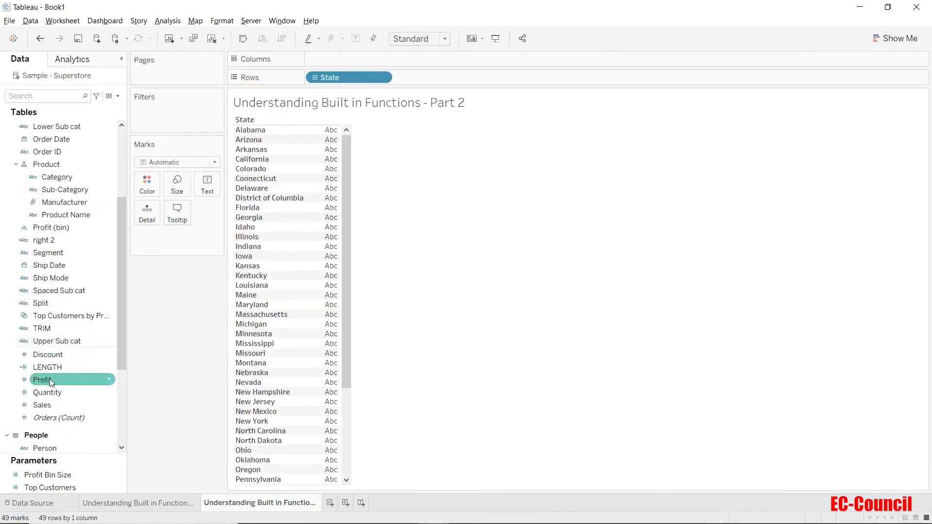
drag(50, 380, 349, 58)
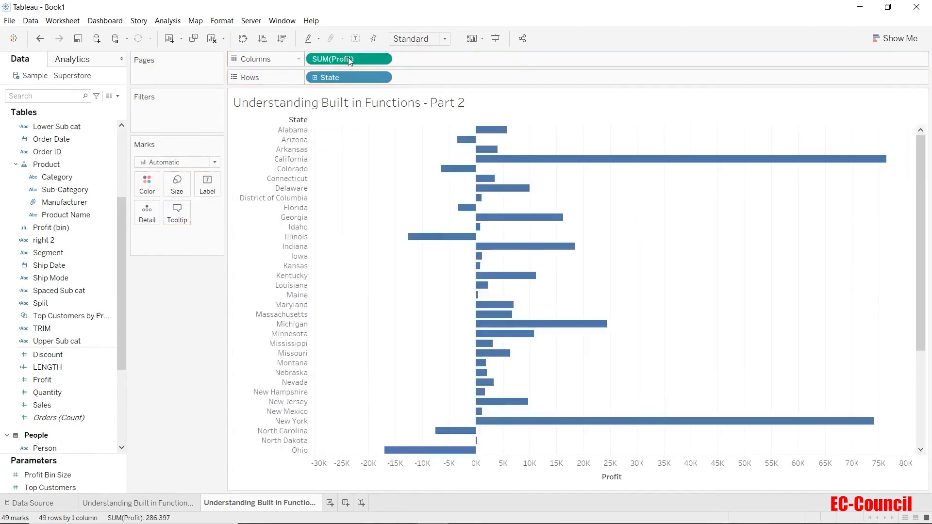
- Show mark labels on the profit bars
click(207, 186)
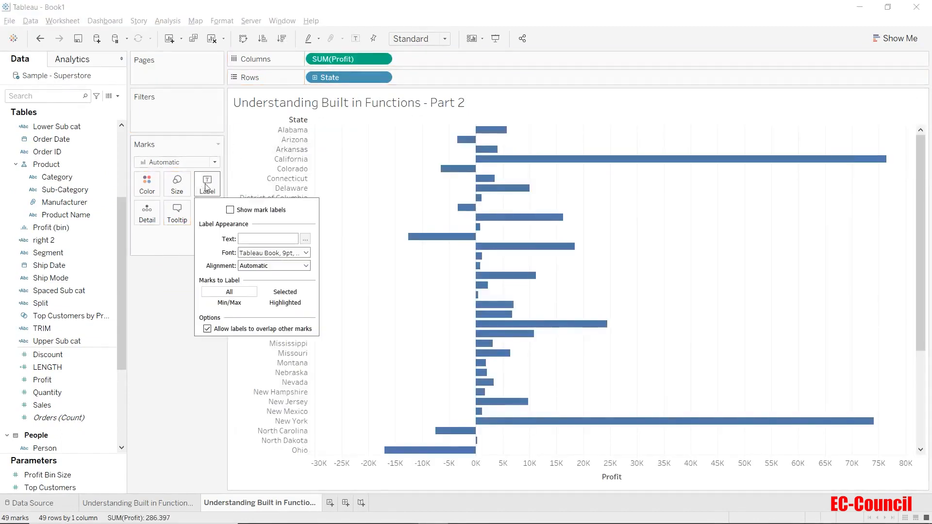
click(231, 210)
click(164, 307)
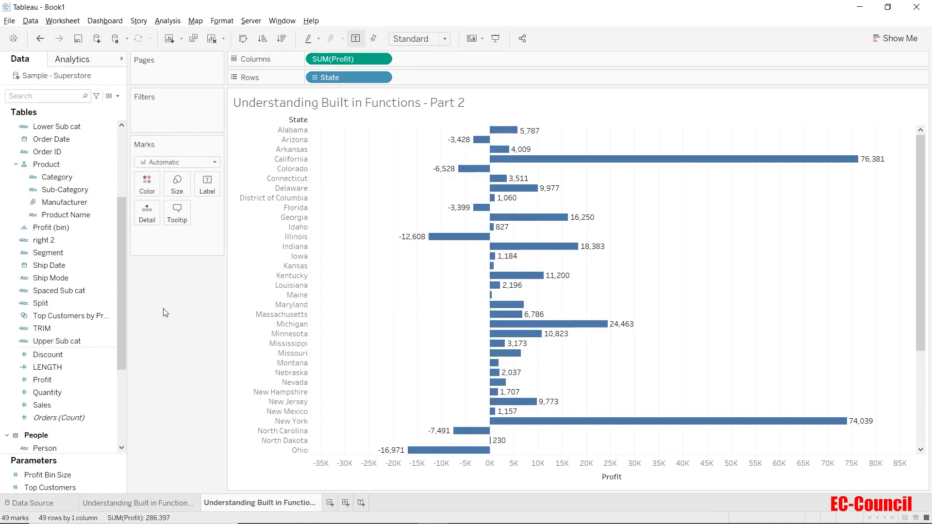
- Format the SUM(Profit) pane labels as Number (Custom) with 2 decimal places
right_click(528, 135)
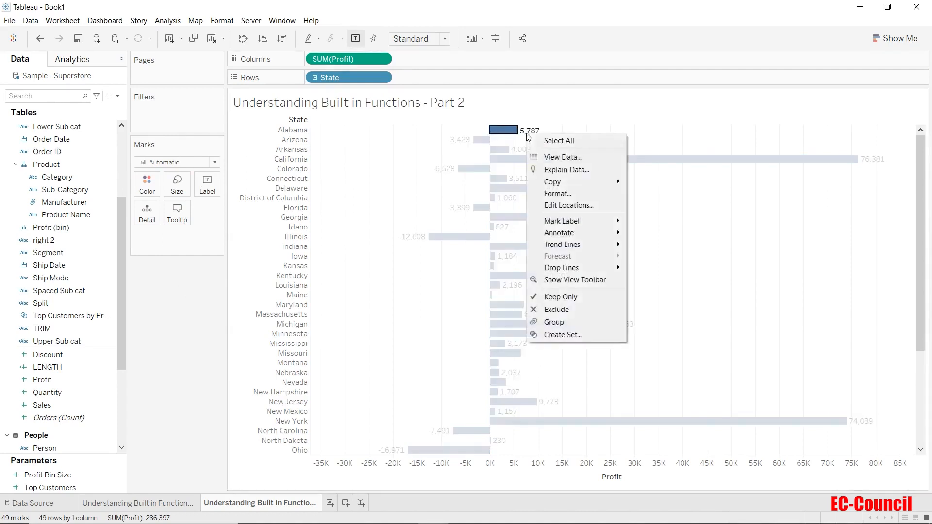
click(553, 193)
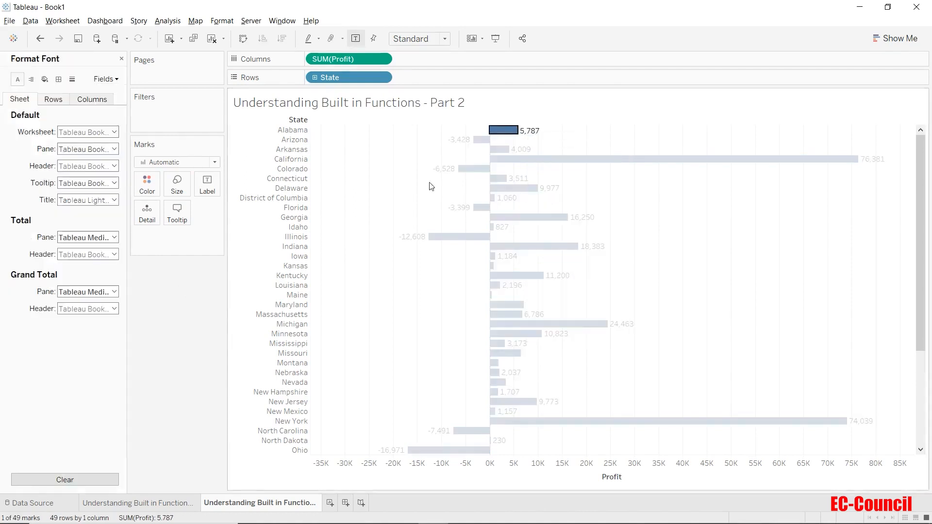
click(105, 79)
click(116, 104)
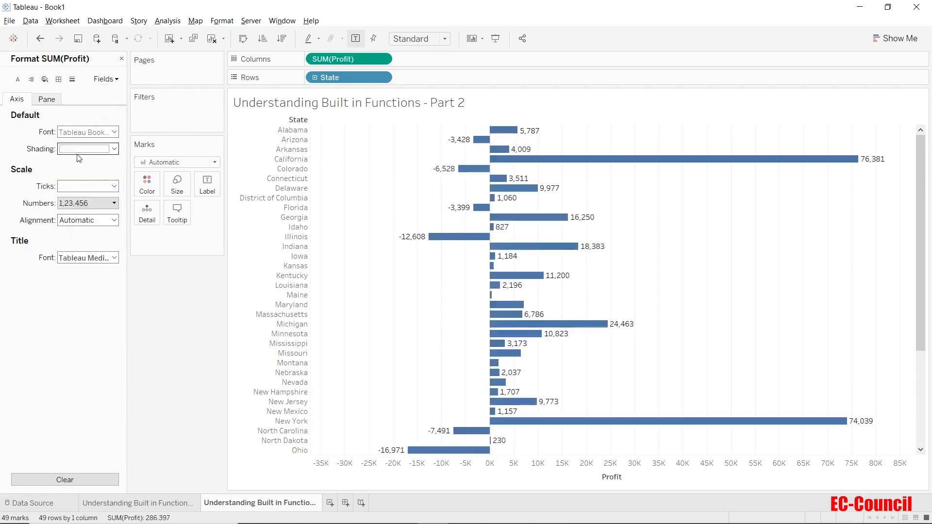
click(47, 100)
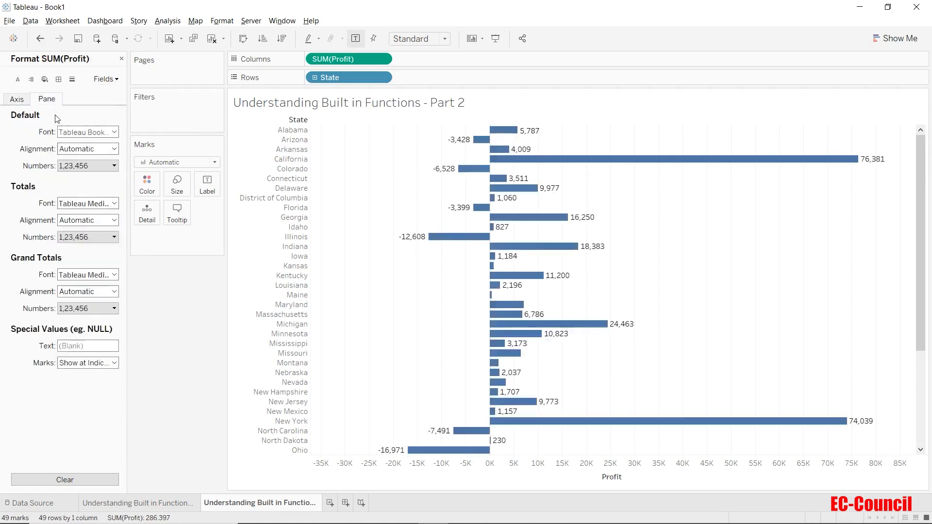
click(86, 165)
click(88, 198)
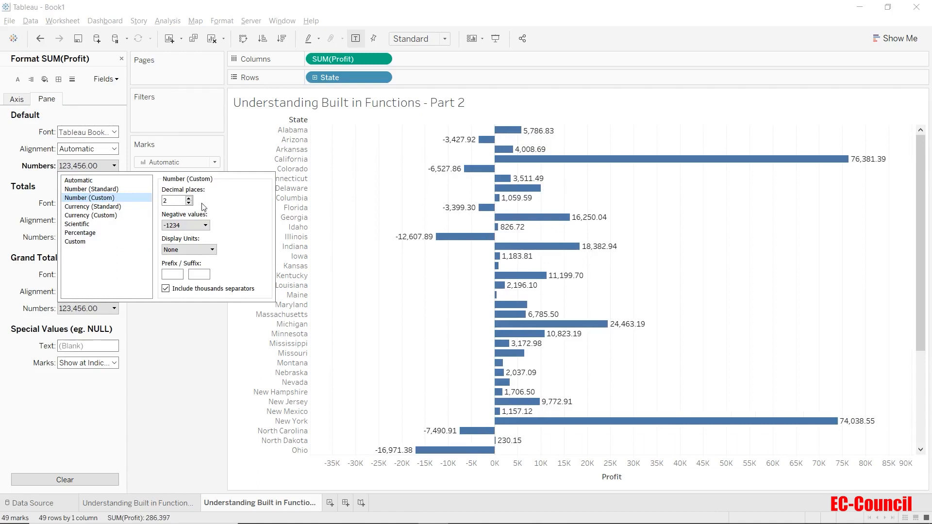
click(204, 333)
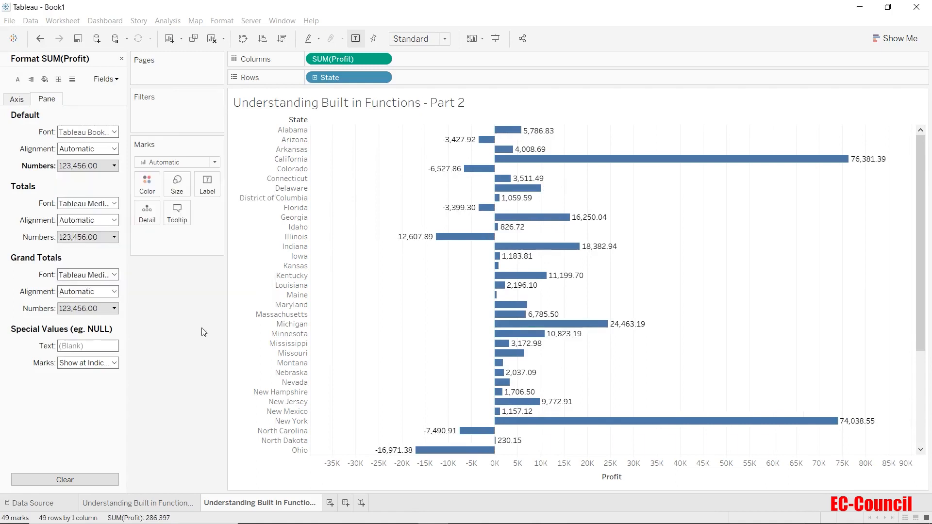
- Fit the chart to the view width and make the state rows taller
click(414, 42)
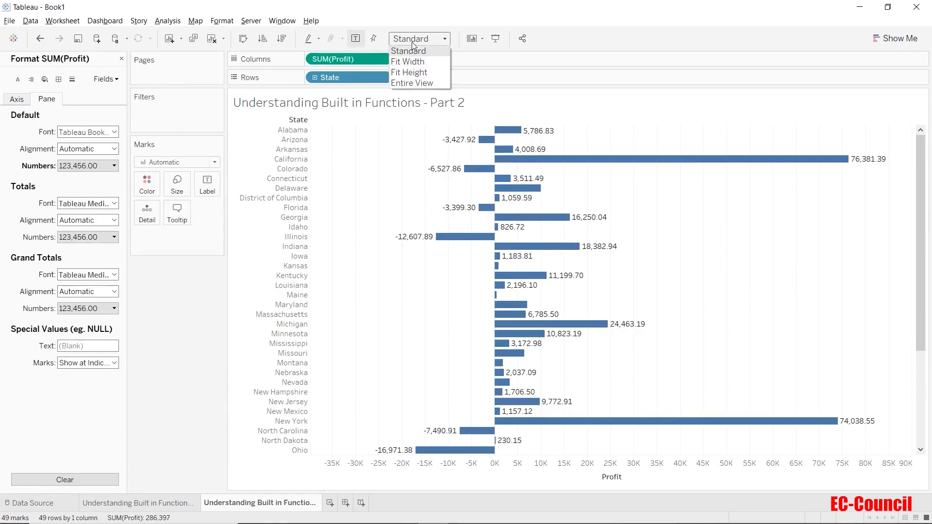
click(413, 61)
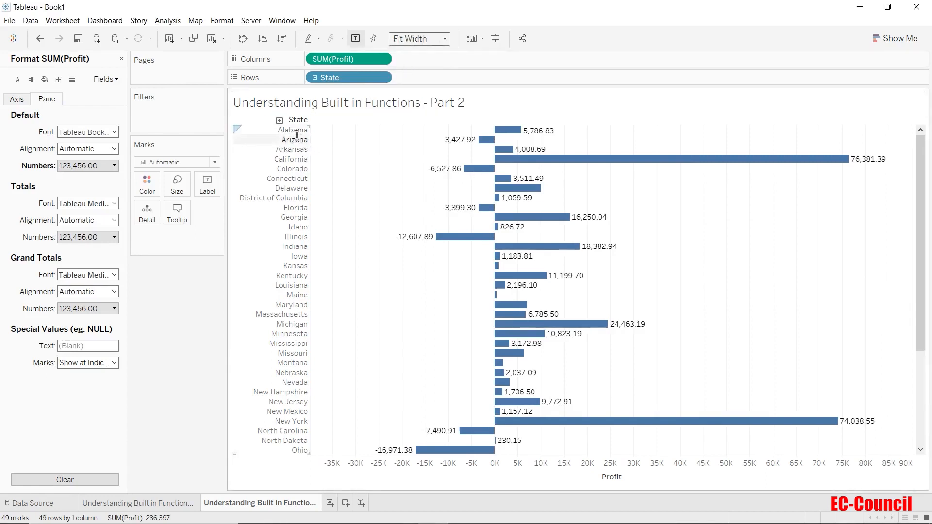
drag(297, 144, 298, 150)
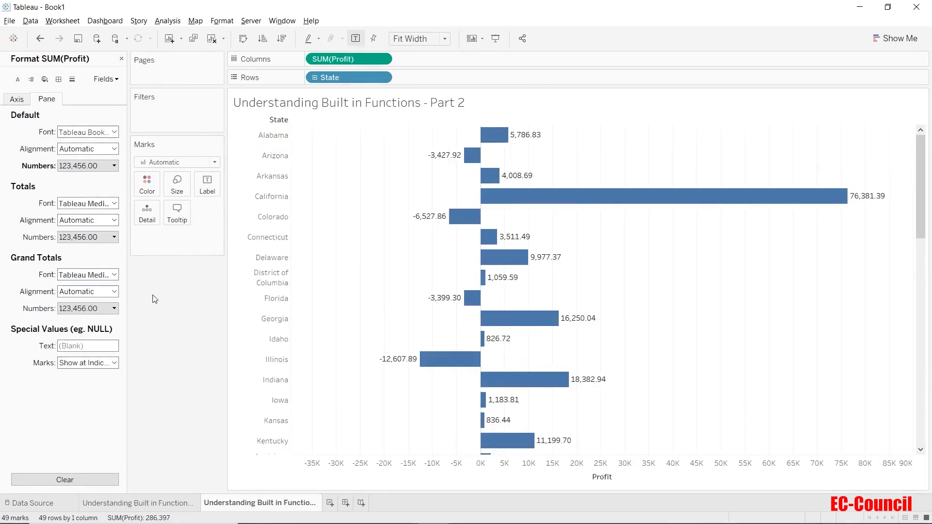
- Add the Floor(Profit) field to Columns, after SUM(Profit)
scroll(66, 290, down, 3)
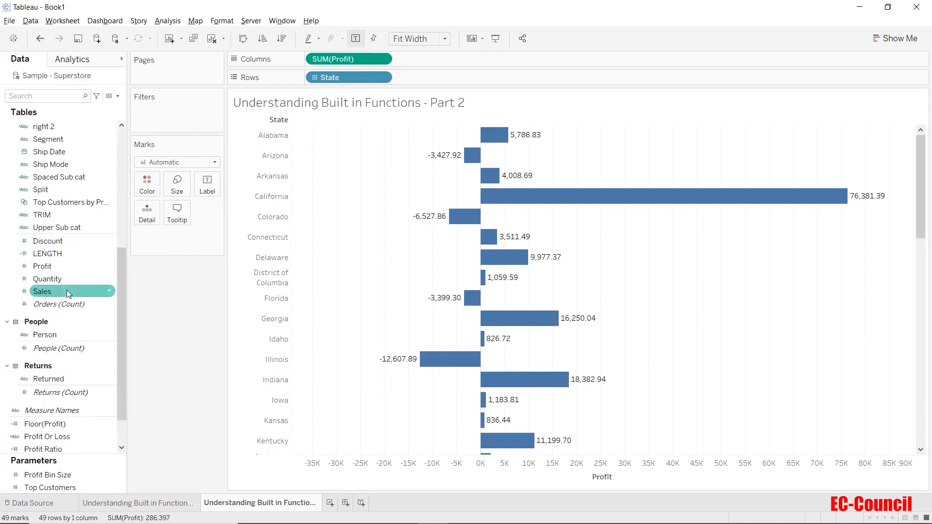
scroll(67, 291, down, 2)
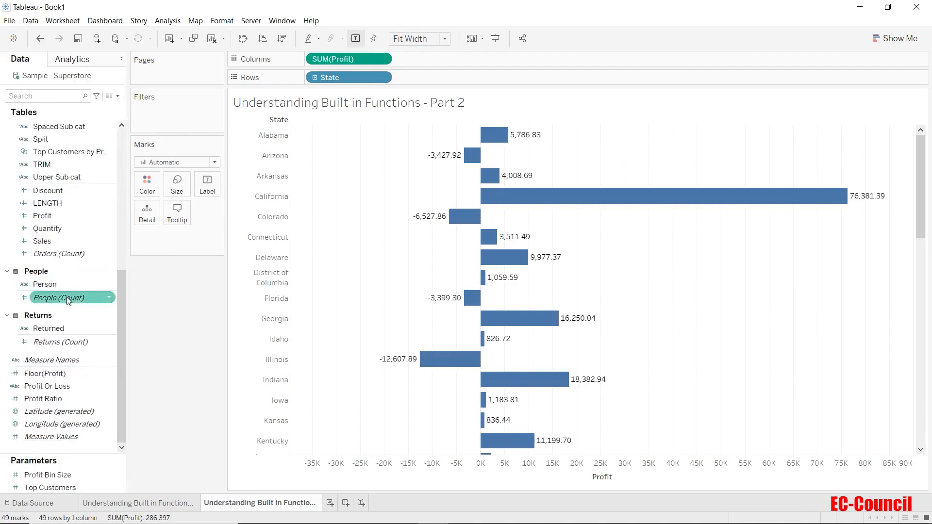
drag(62, 377, 444, 60)
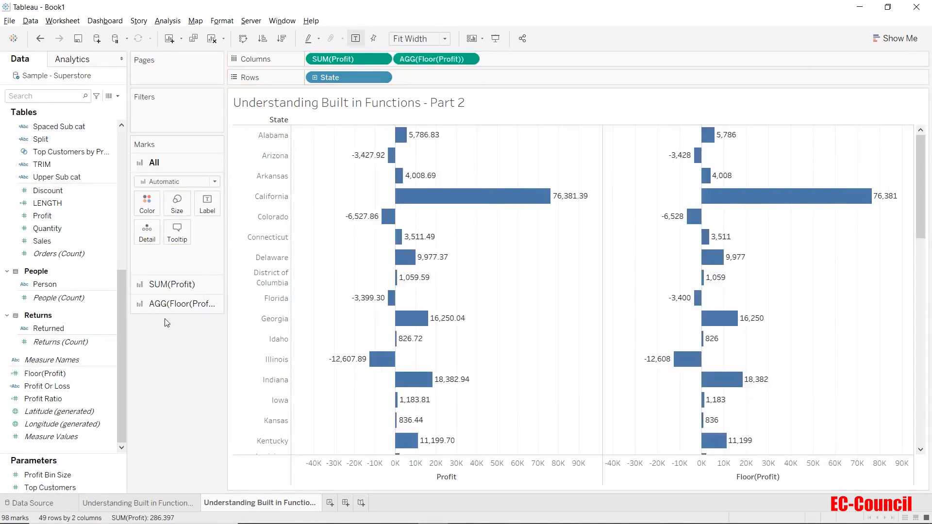
- Format the Floor(Profit) pane labels as Number (Custom) with two decimals and close the formatting options
click(177, 309)
right_click(734, 137)
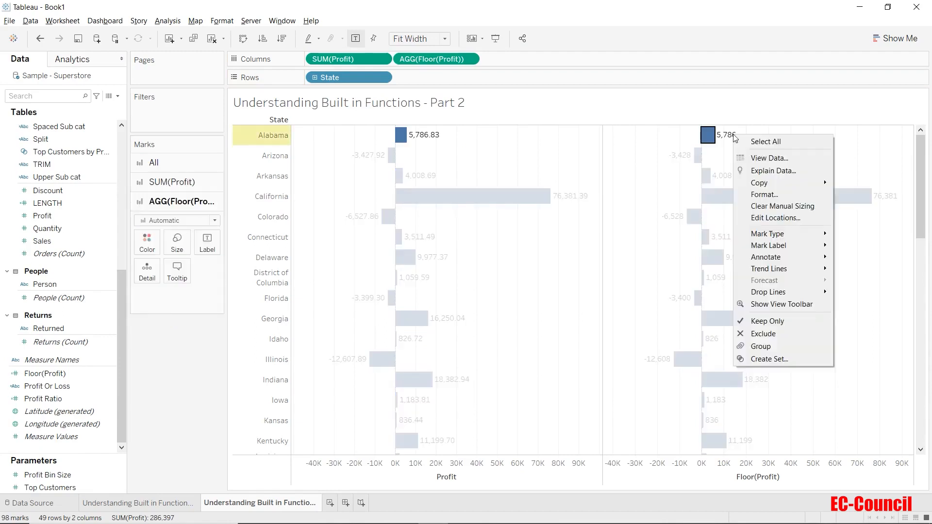
click(763, 194)
click(105, 79)
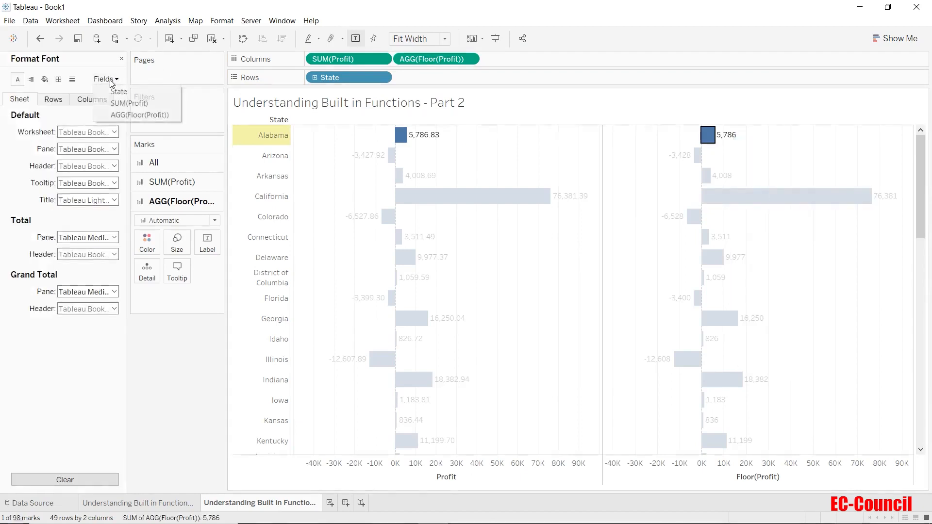
click(118, 114)
click(46, 99)
click(85, 166)
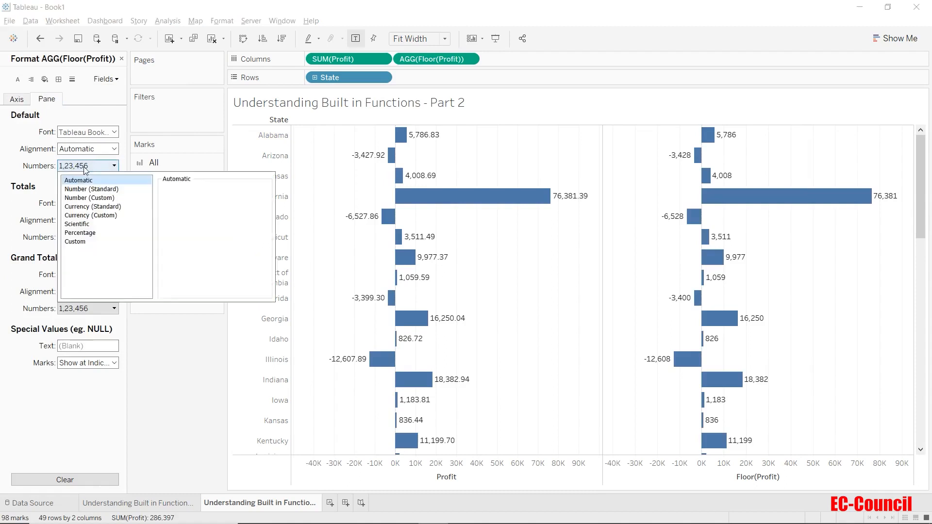
click(90, 197)
click(175, 335)
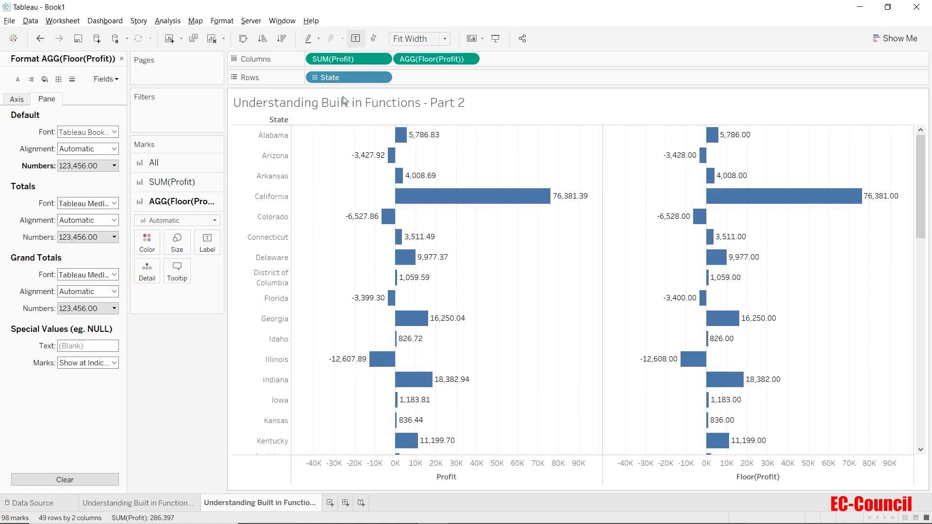
click(122, 58)
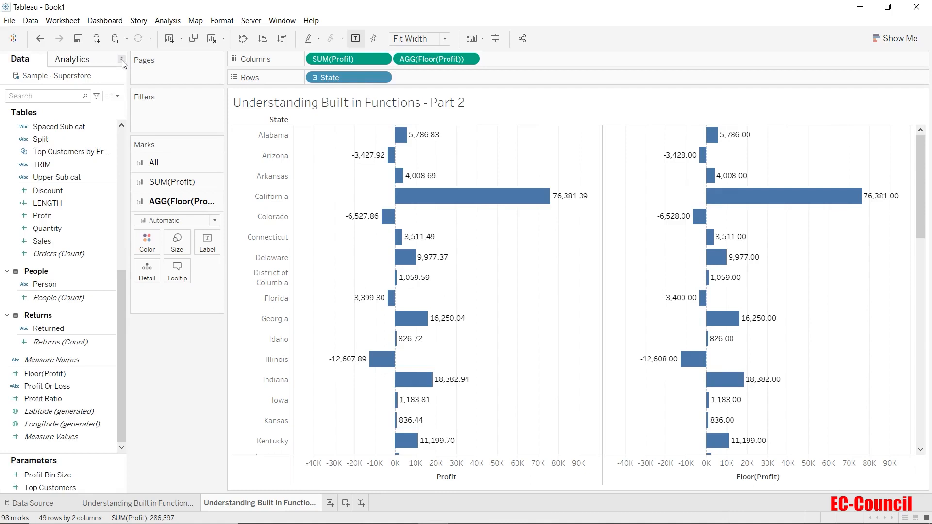
- Add the inline calculation CEILING(sum([Profit])) to Columns, after Floor(Profit)
double_click(525, 59)
text(ce)
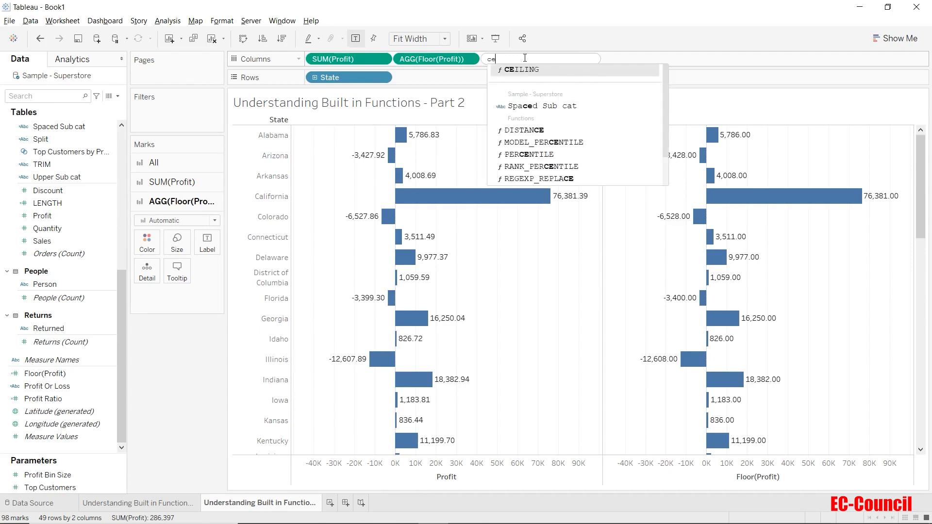
key(Return)
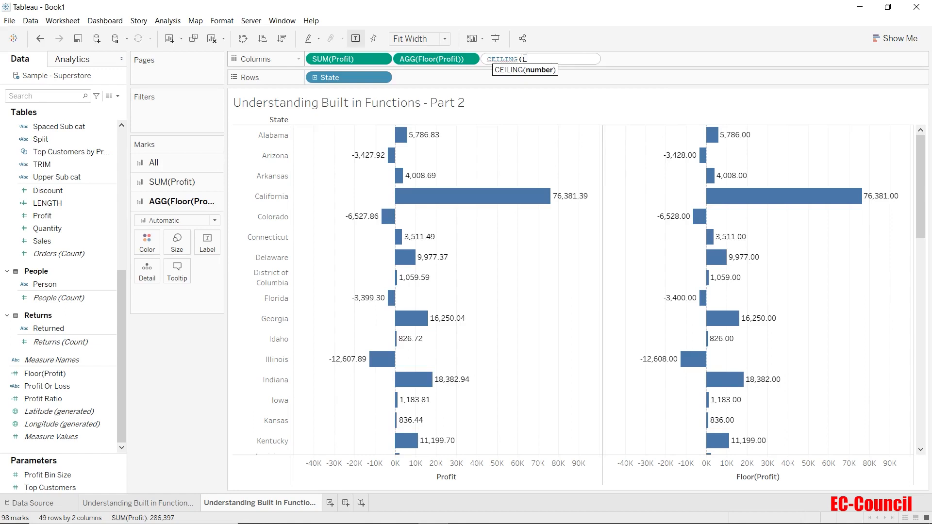
text(sum)
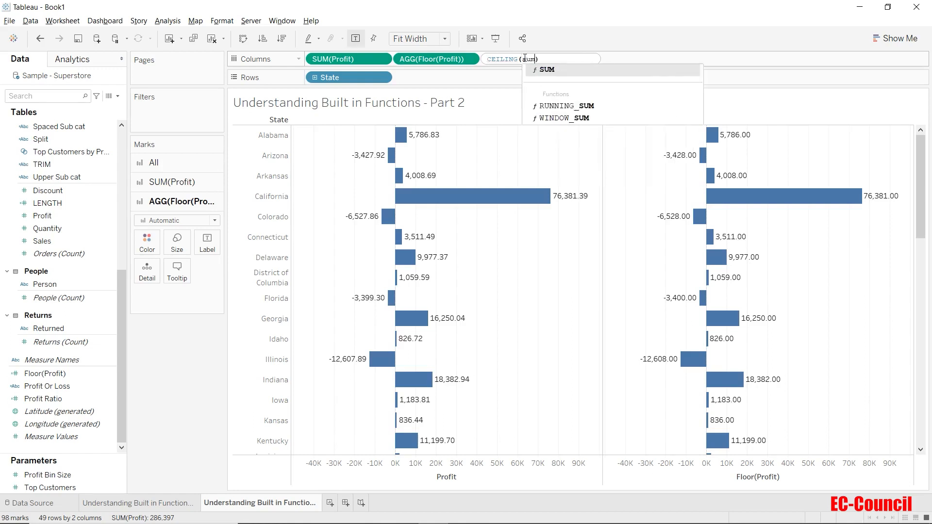
key(Return)
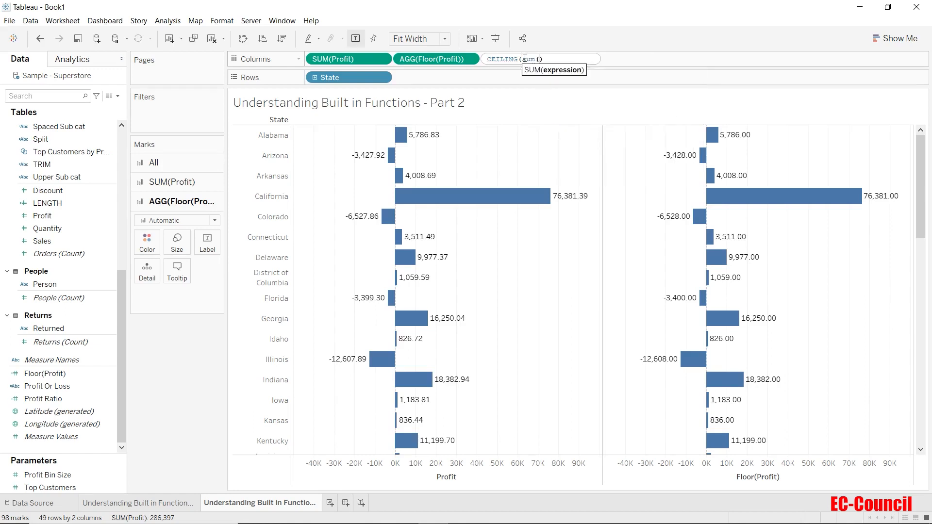
text(pro)
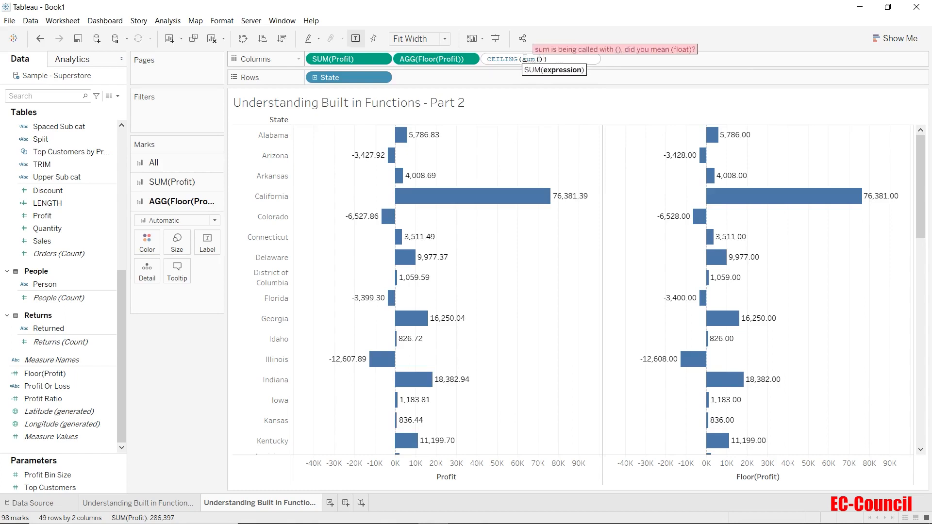
text(f)
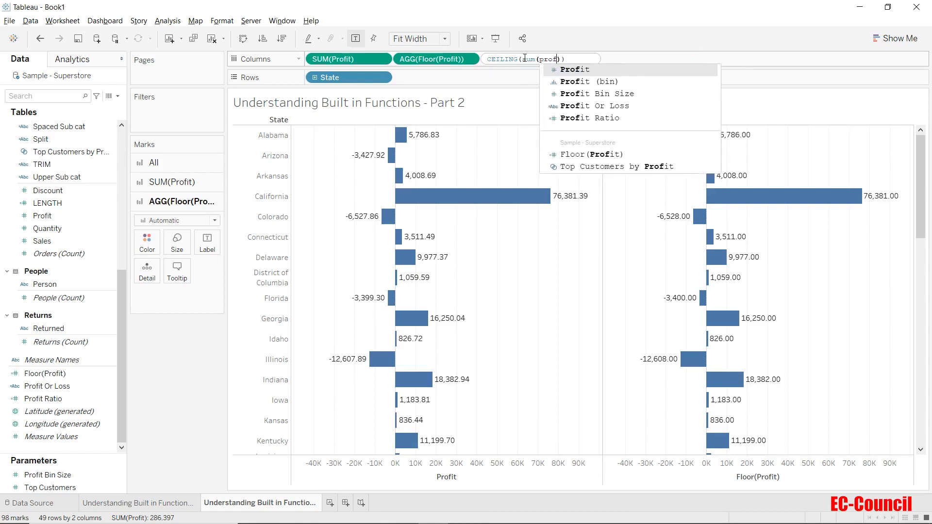
key(Return)
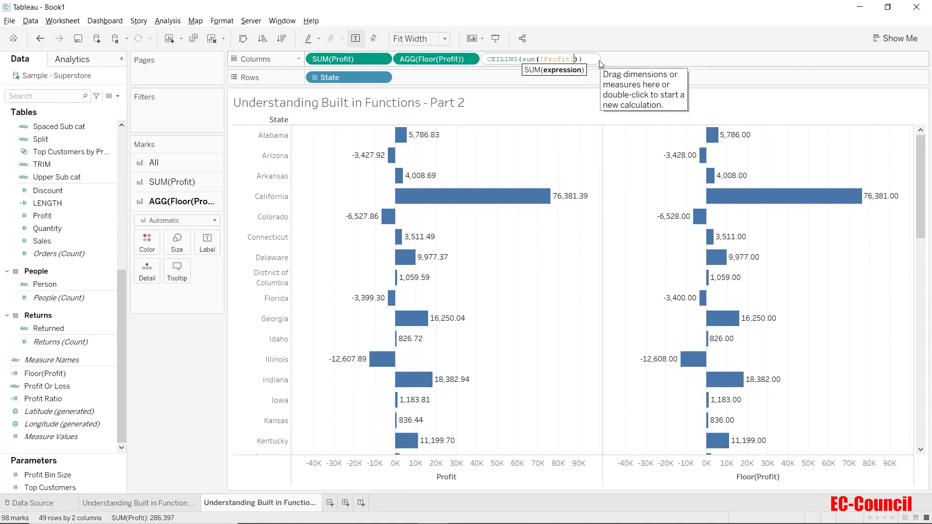
key(Return)
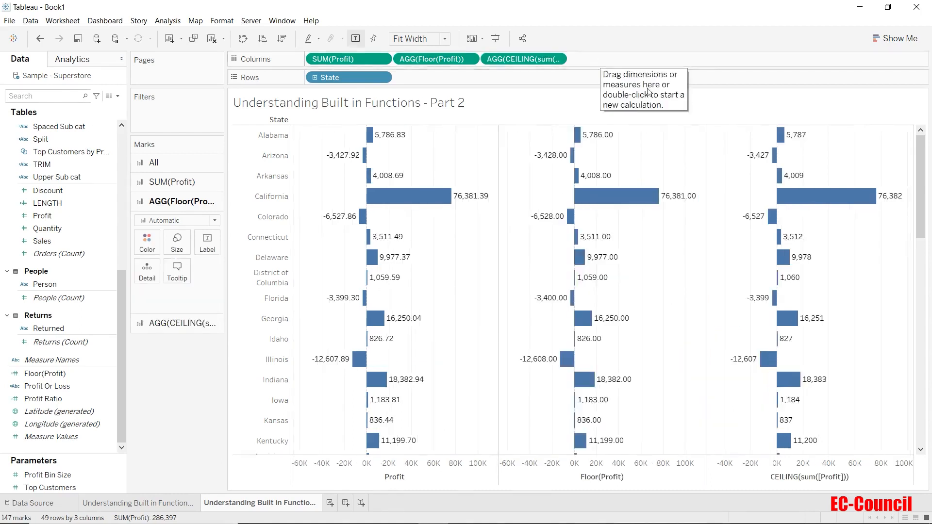
- Format the CEILING(sum([Profit])) pane labels as Number (Custom) with two decimal places
right_click(798, 140)
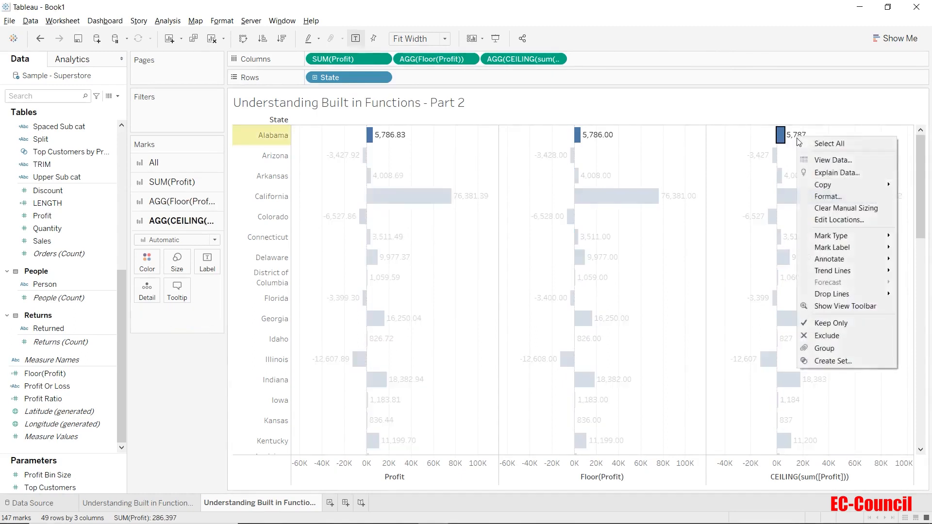
click(810, 198)
click(105, 79)
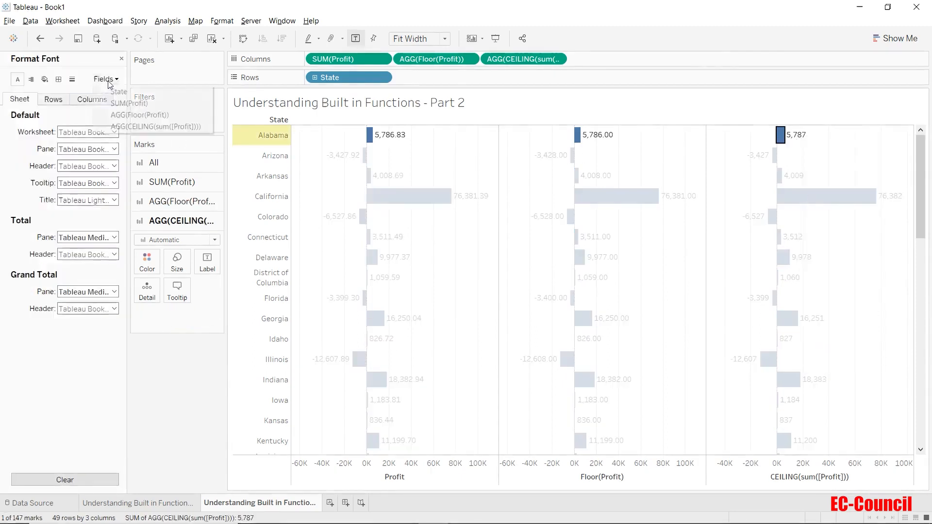
click(139, 127)
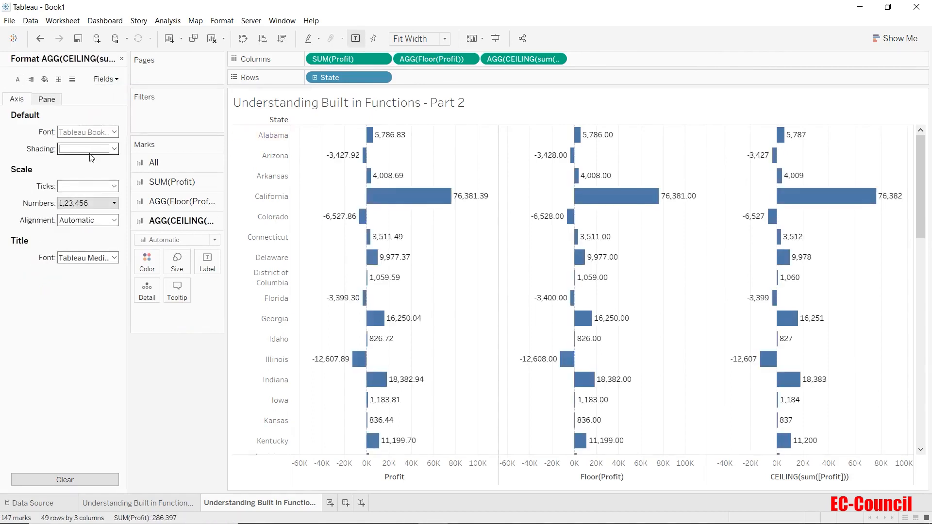
click(47, 99)
click(114, 166)
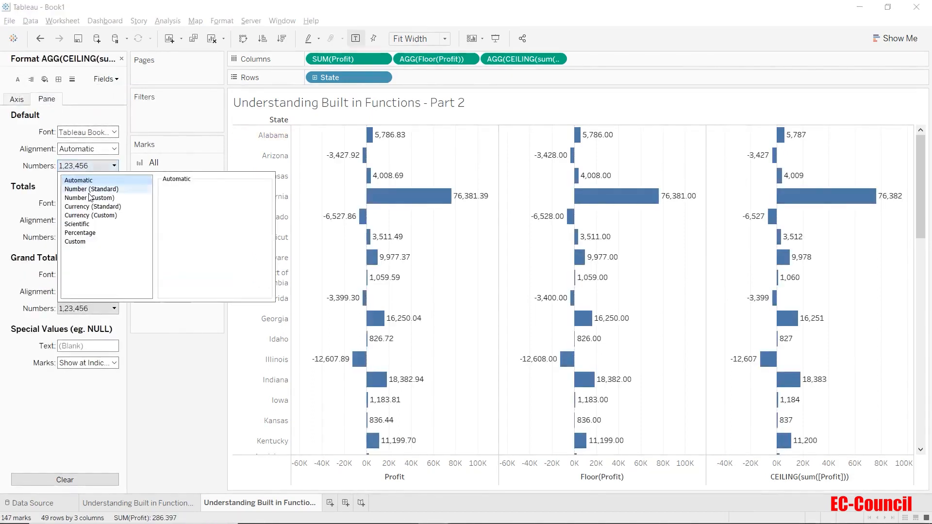
click(89, 198)
click(158, 370)
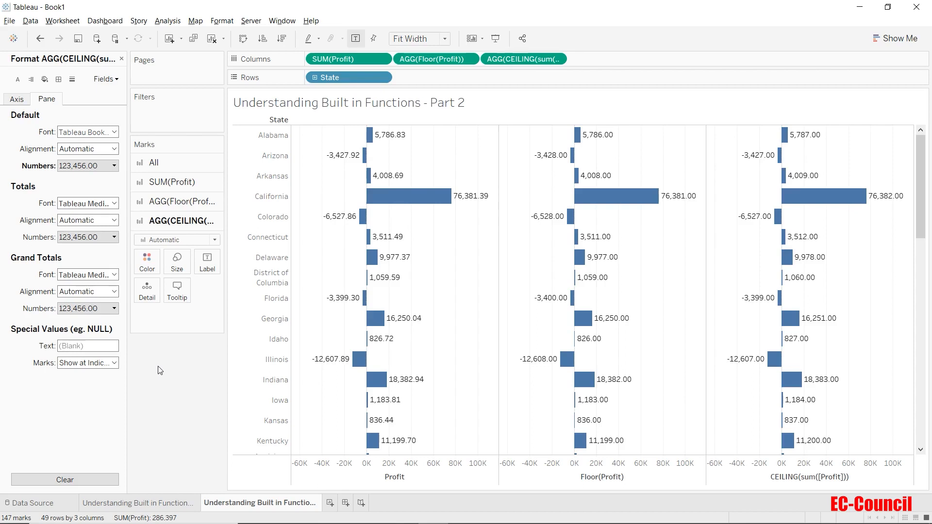
- Add the inline calculation abs(sum([Profit])) to Columns, after the CEILING calculation
double_click(598, 59)
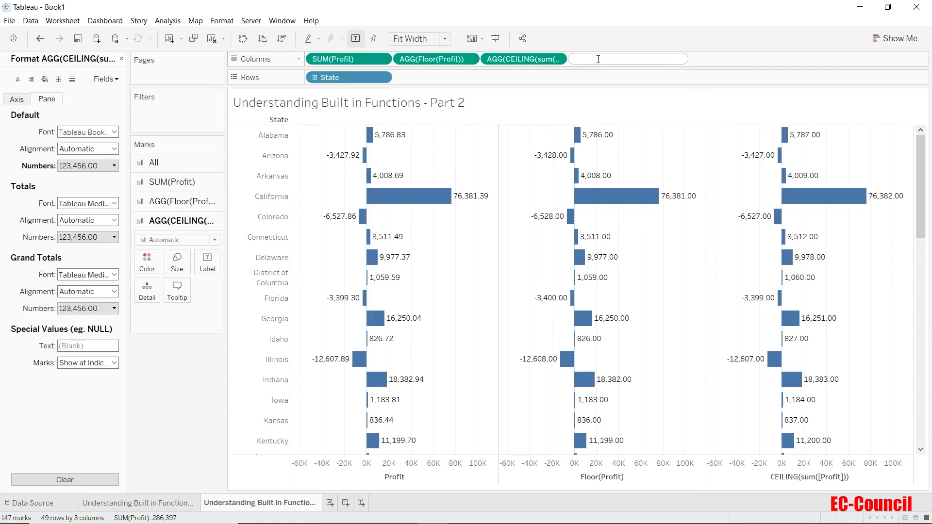
text(abs(sum)
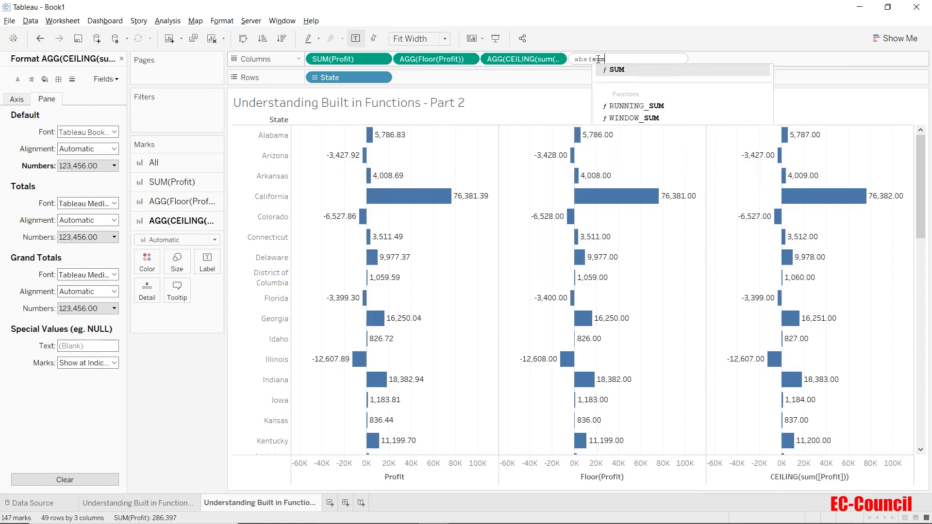
text(()
text([Profit])
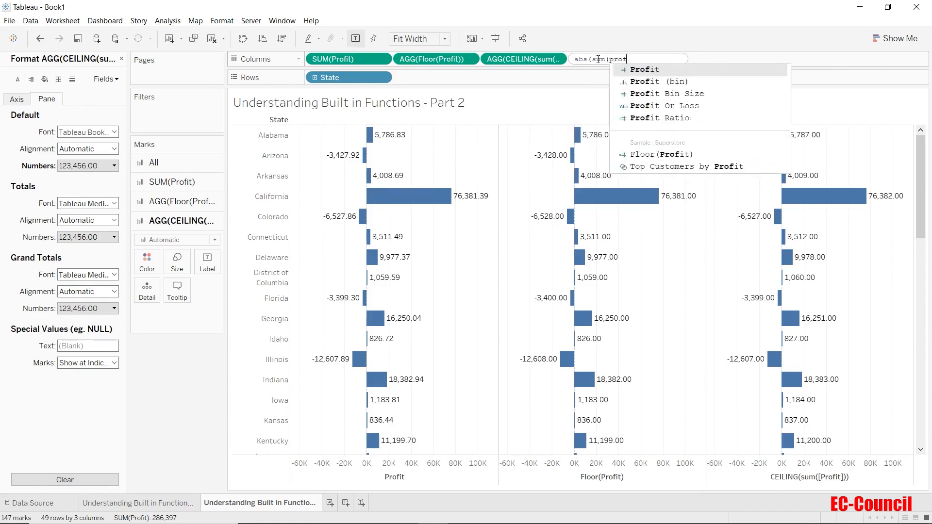
text()))
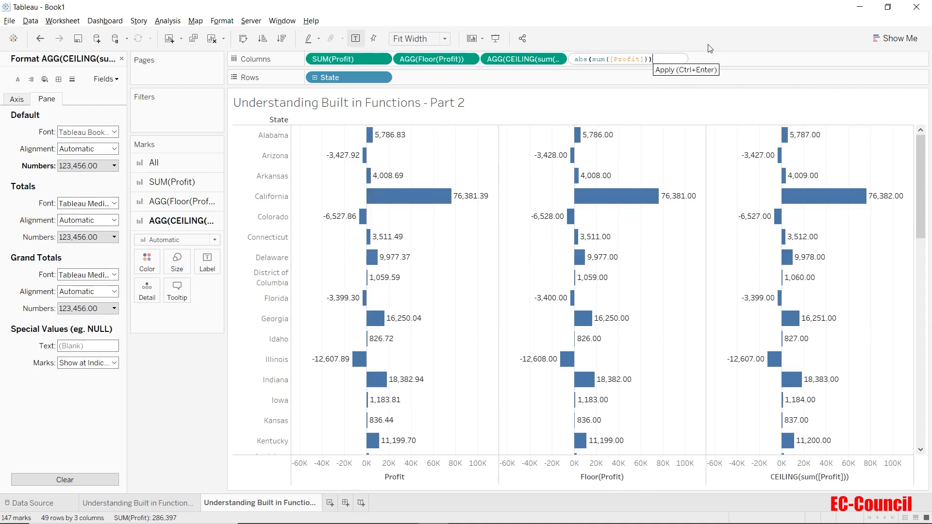
key(Return)
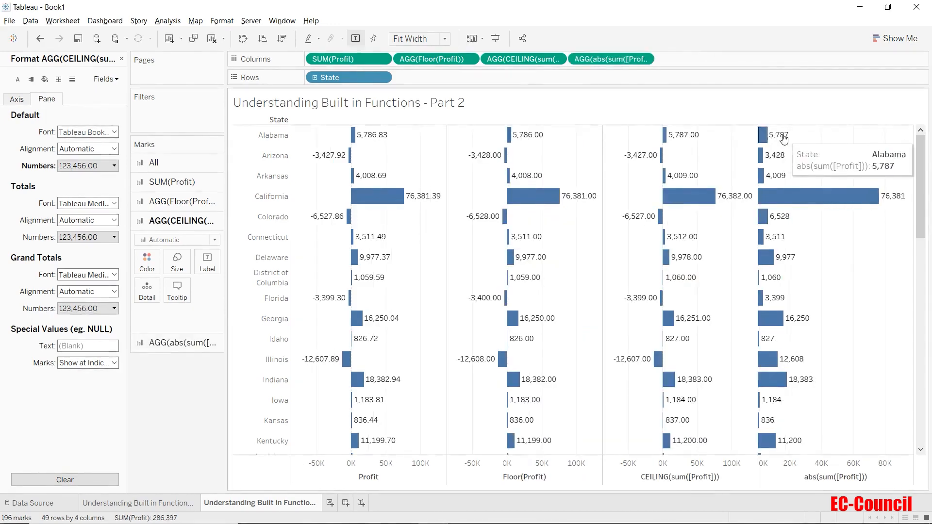
- Format the abs(sum([Profit])) pane labels as Number (Custom) with two decimal places
right_click(772, 137)
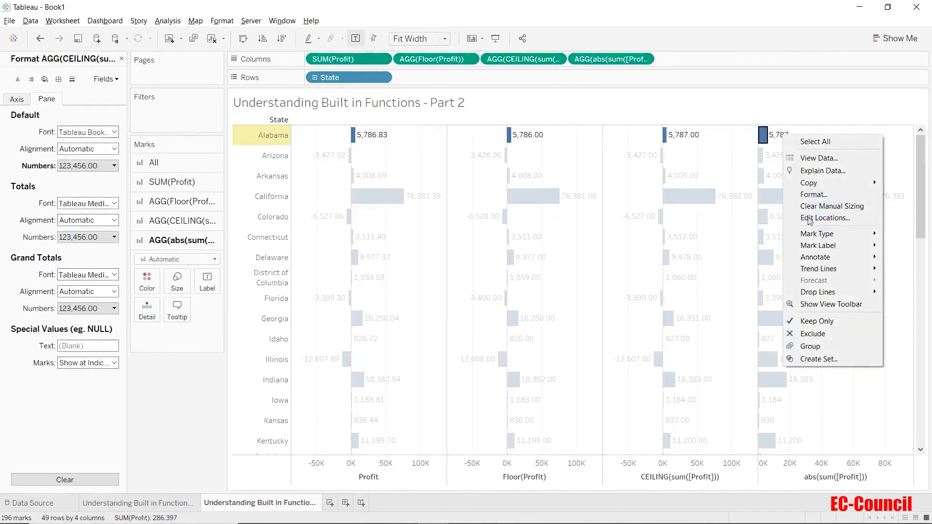
click(812, 196)
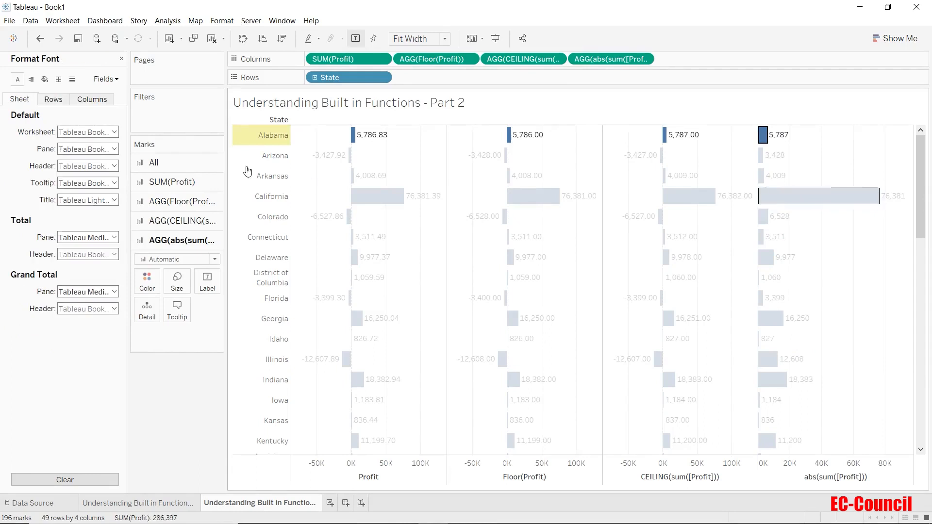
click(115, 80)
click(112, 138)
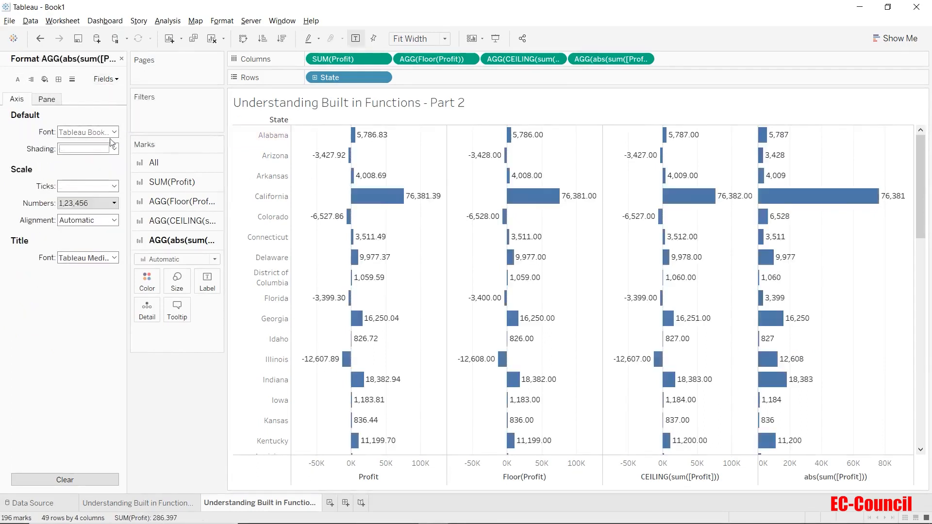
click(48, 101)
click(95, 166)
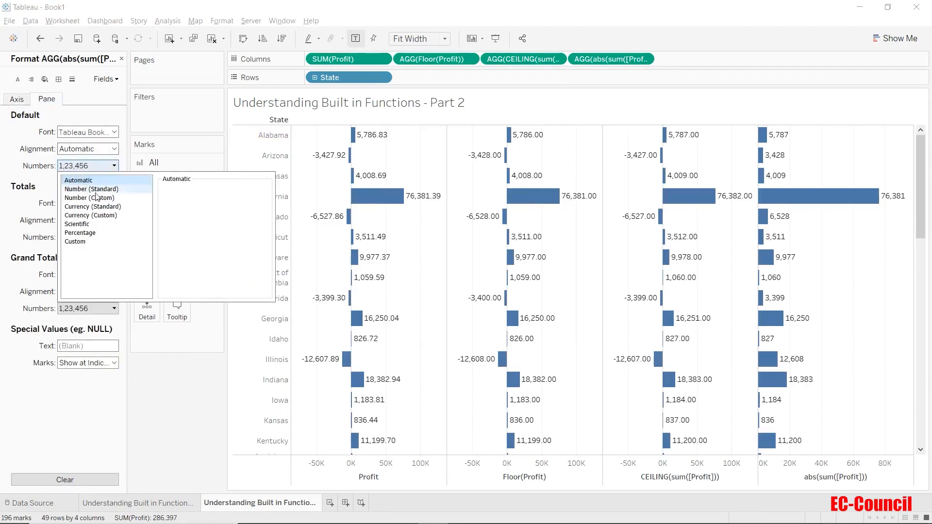
click(90, 198)
click(157, 390)
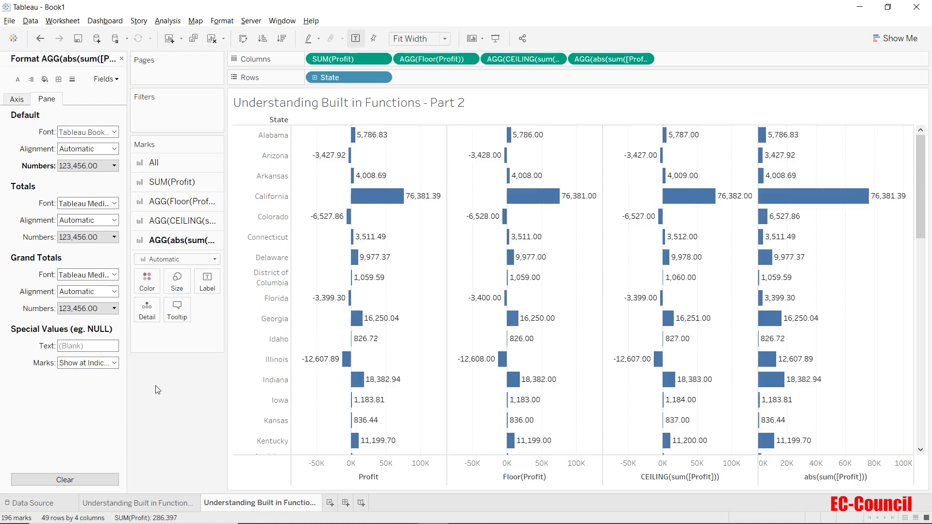
- Highlight the Arizona row to compare its values across the four measures, then clear the highlight and close the formatting options
click(237, 164)
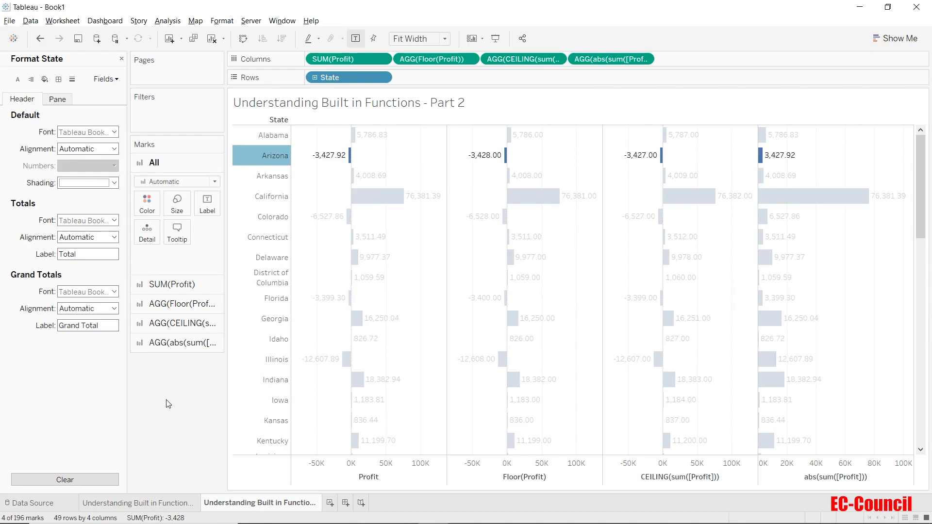
key(Escape)
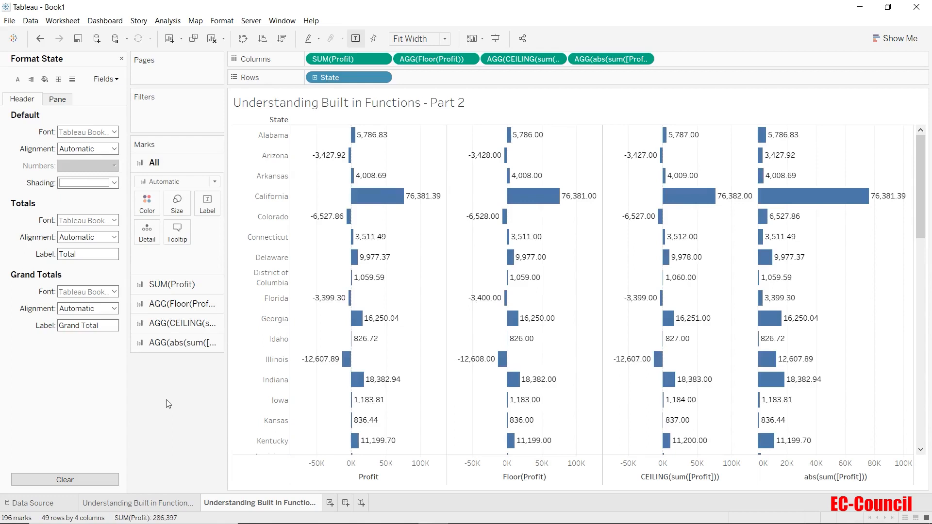
click(115, 79)
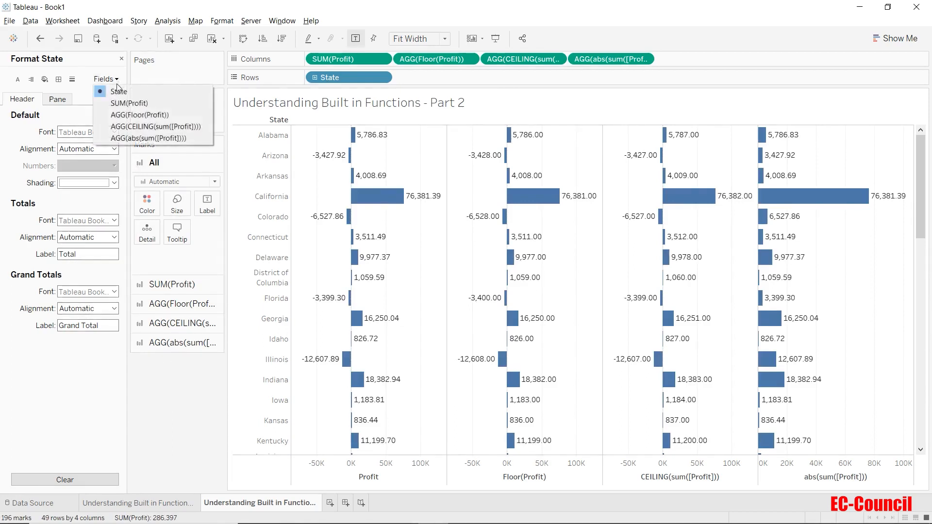
click(122, 59)
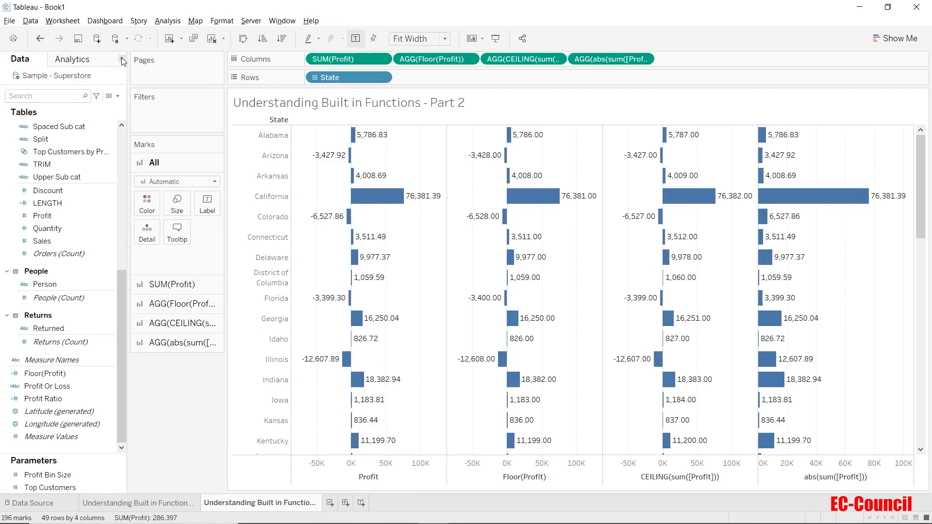
- Start a new calculated field and restrict its function reference to the Number category
click(119, 96)
click(60, 104)
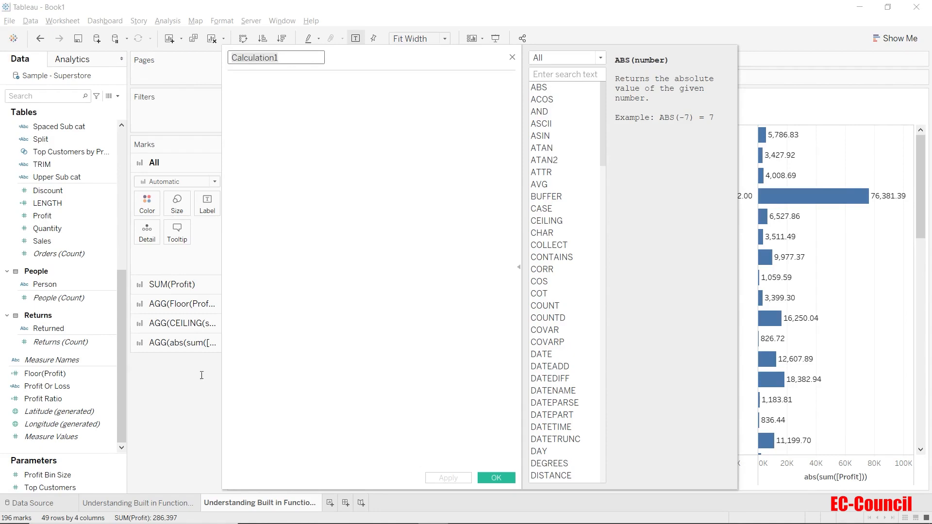
click(561, 59)
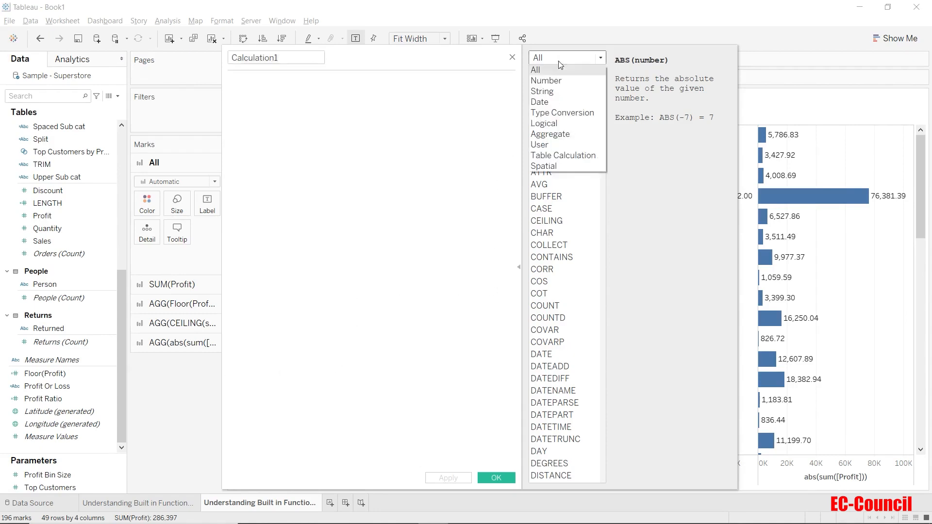
click(559, 80)
- Examine the reference descriptions of the ZN, SQUARE, SQRT and SIGN functions
click(557, 416)
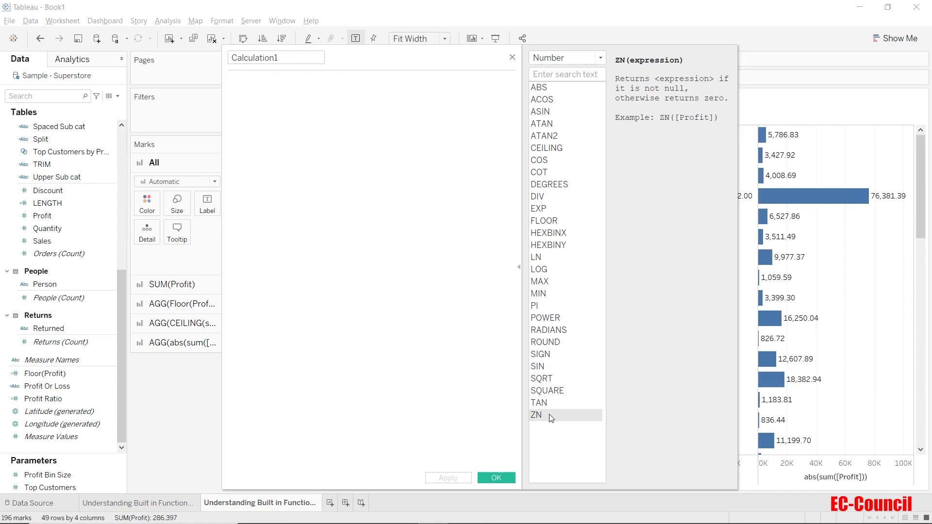
click(548, 391)
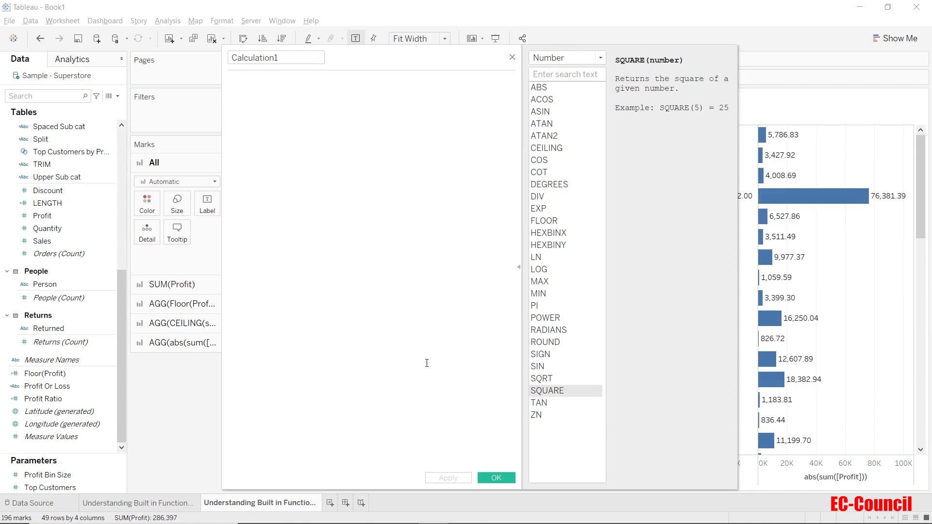
key(Up)
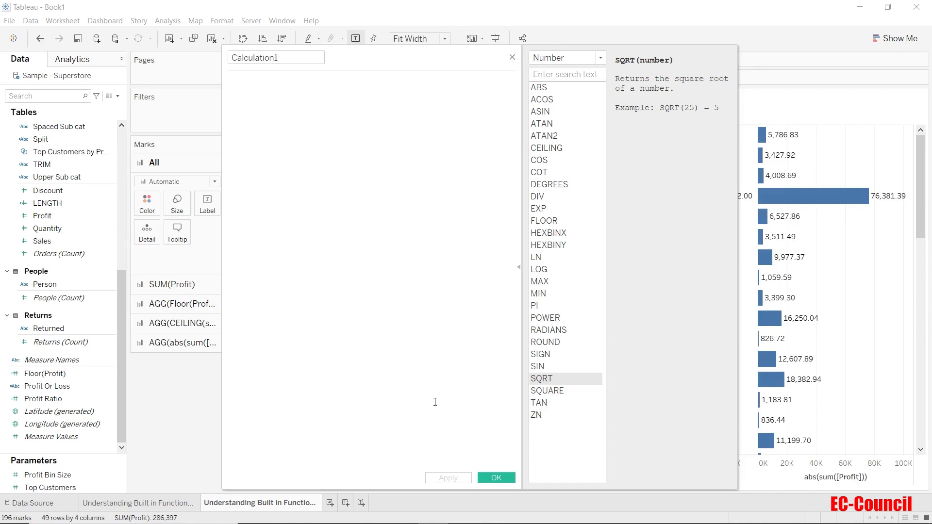
click(549, 360)
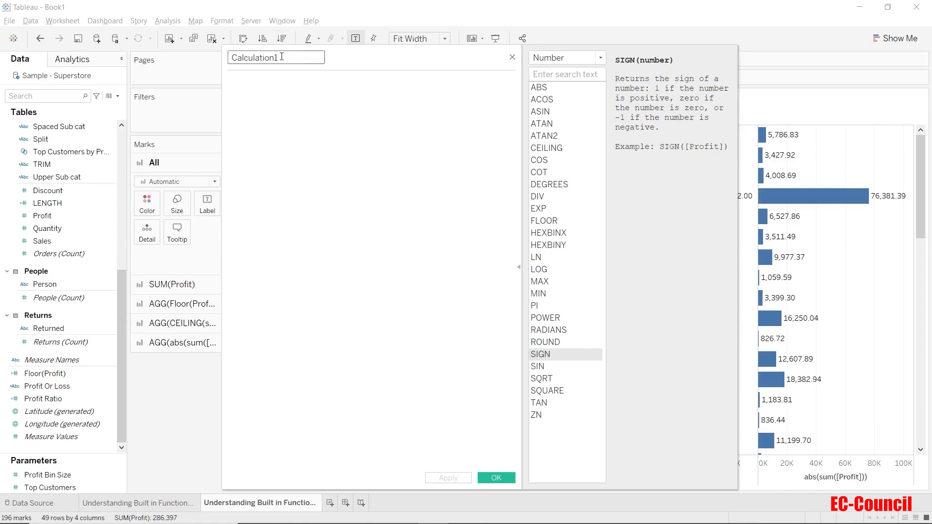
- Name the calculated field SIGN, define it as SIGN(SUM([Profit])), and add it to Columns after the absolute profit measure
click(310, 57)
text(SIGN)
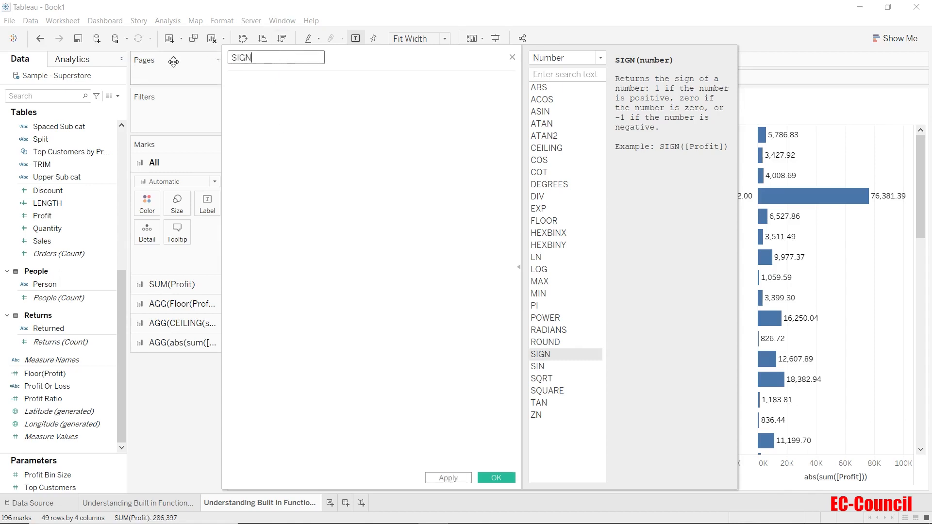
click(280, 107)
text(S)
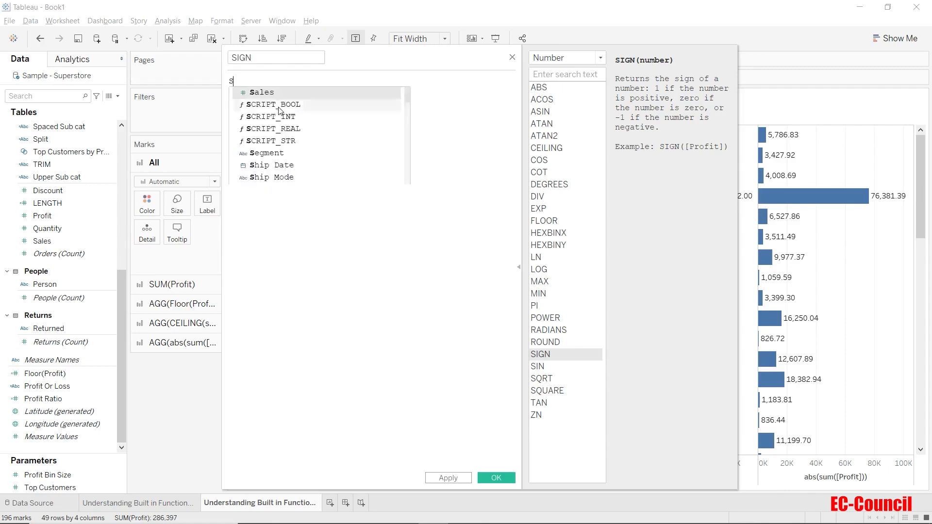
text(IGN(SUM)
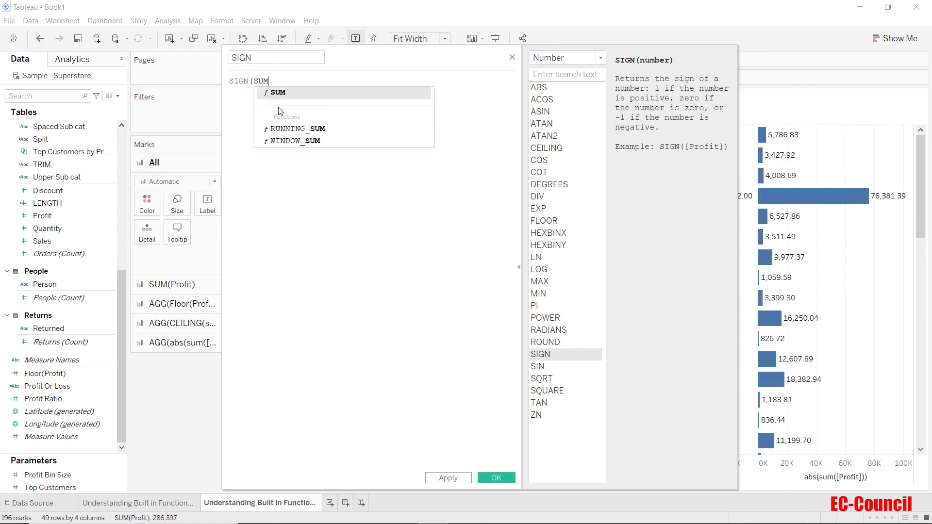
text(([Profit])
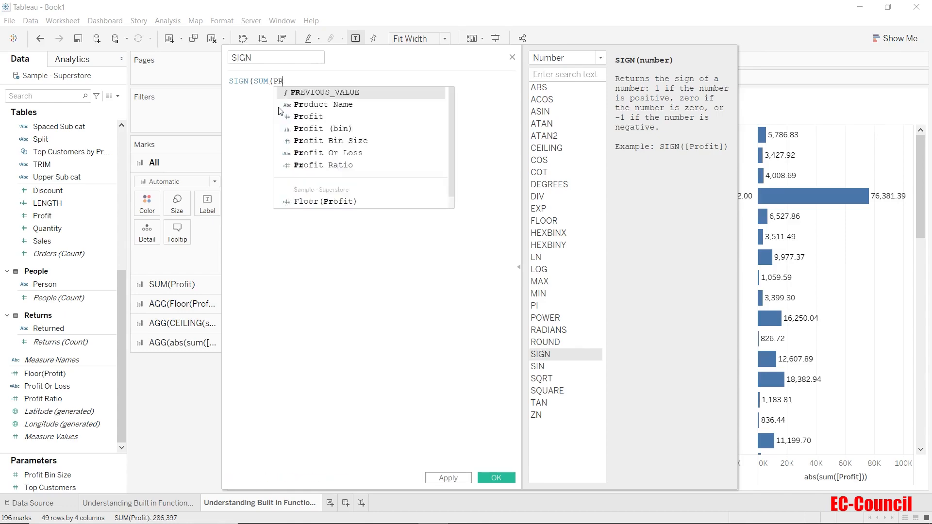
text()))
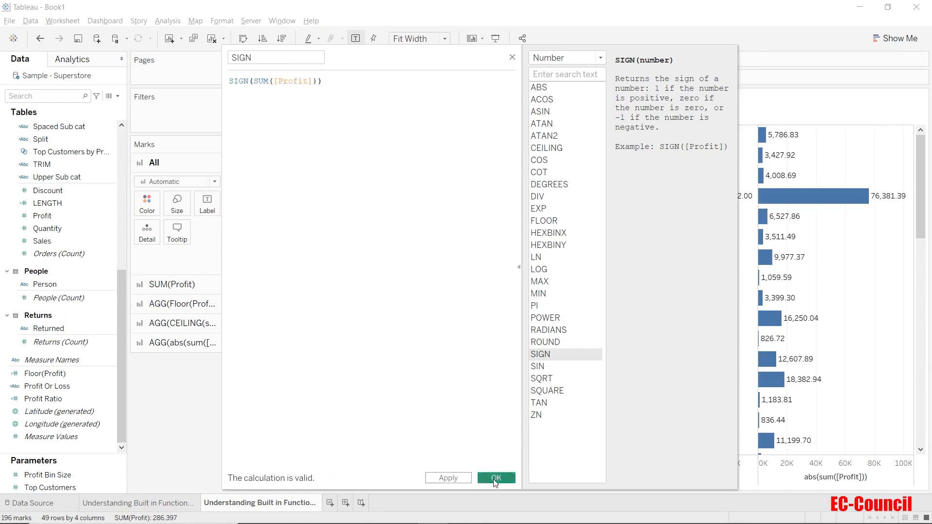
click(493, 477)
mouse_move(51, 411)
mouse_down()
mouse_move(82, 404)
mouse_move(713, 58)
mouse_up()
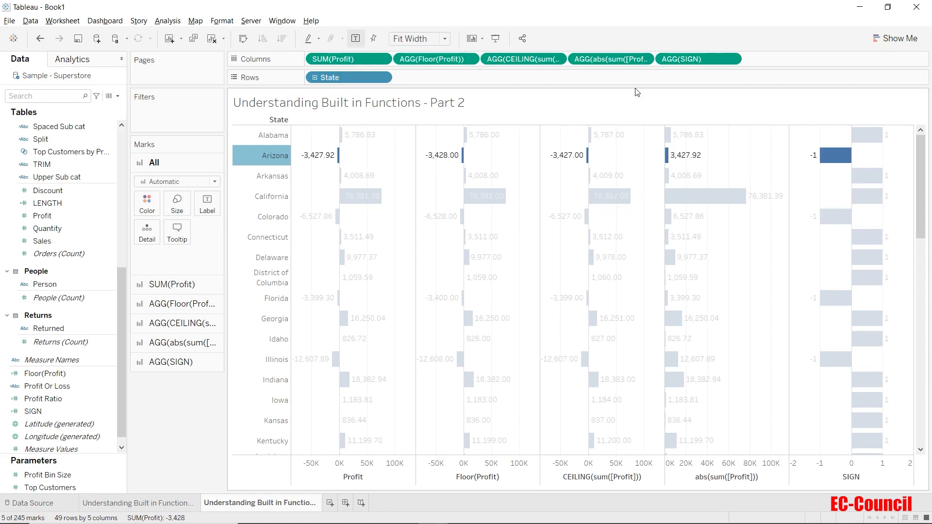
click(637, 93)
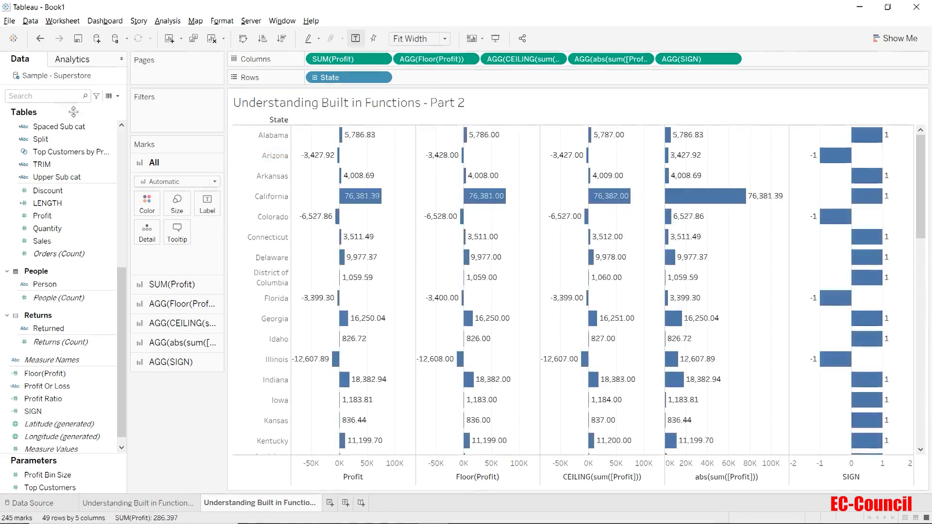
- Start another calculated field and limit its function reference to the Number category
click(117, 95)
click(98, 103)
click(600, 57)
click(545, 79)
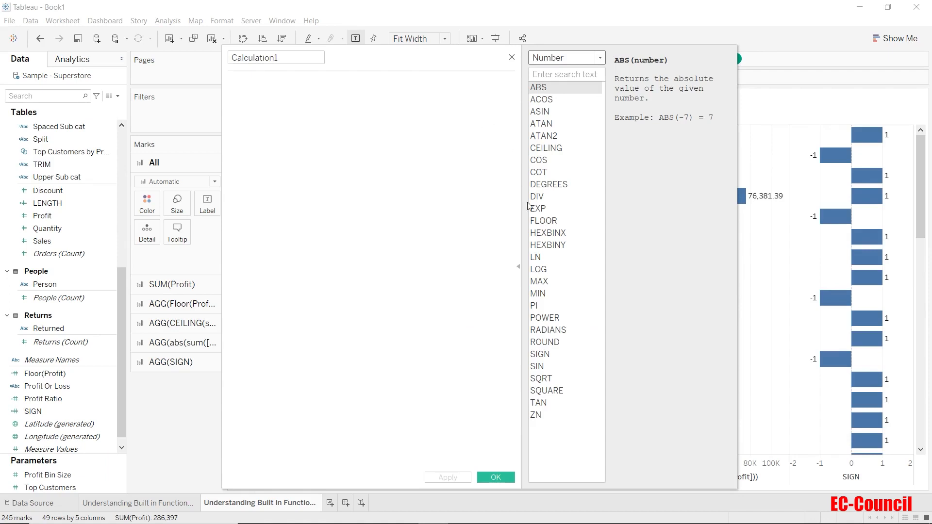
- Examine the reference descriptions of the MIN, MAX, DIV and ROUND functions
click(574, 296)
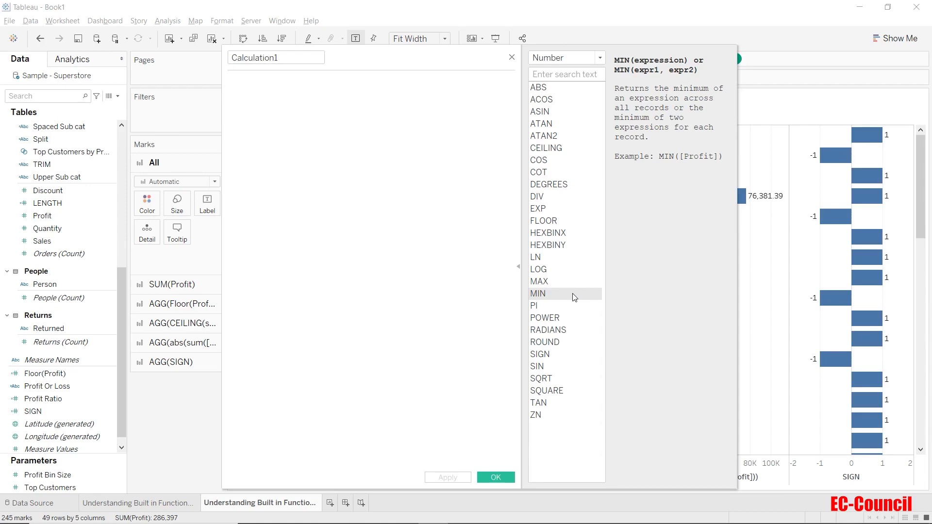
click(575, 283)
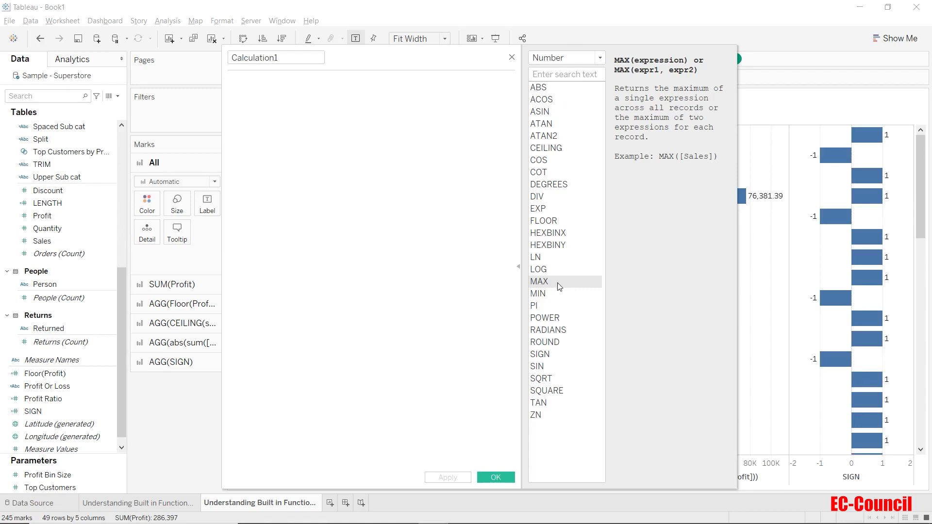
click(560, 197)
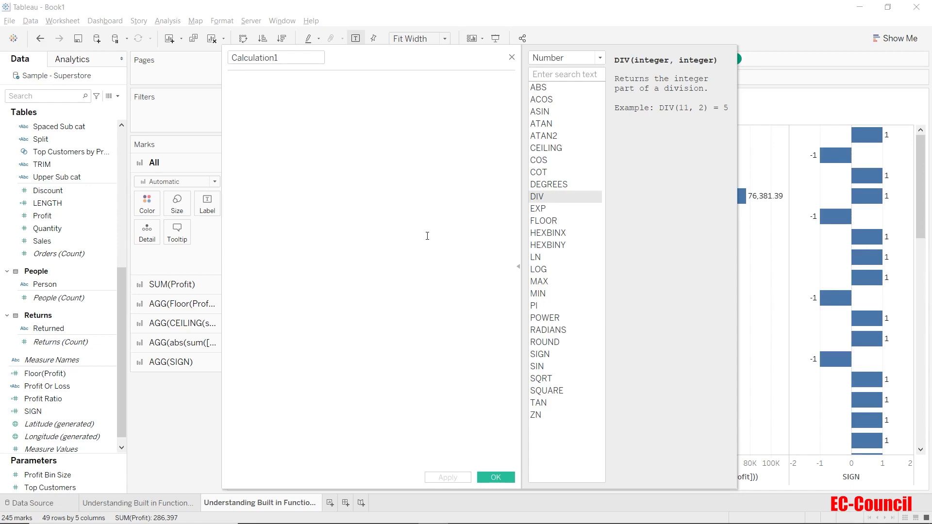
click(538, 342)
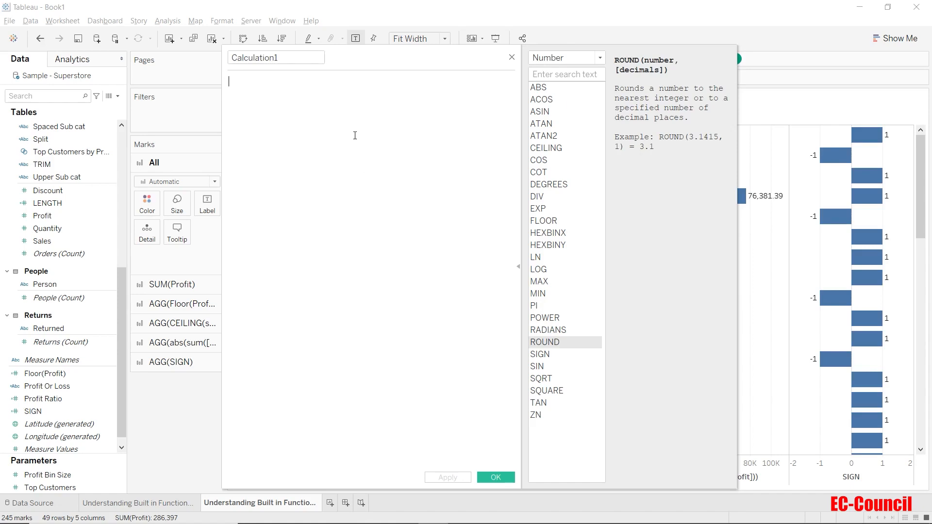
- Enter the formula ROUND(SUM([Profit])) and name the calculated field ROUND
text(ROU)
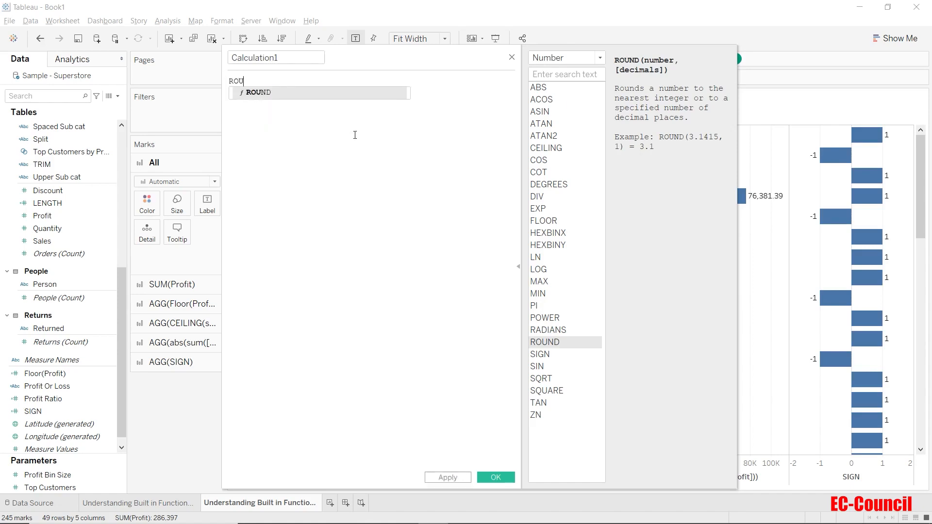
text(ND(SUM)
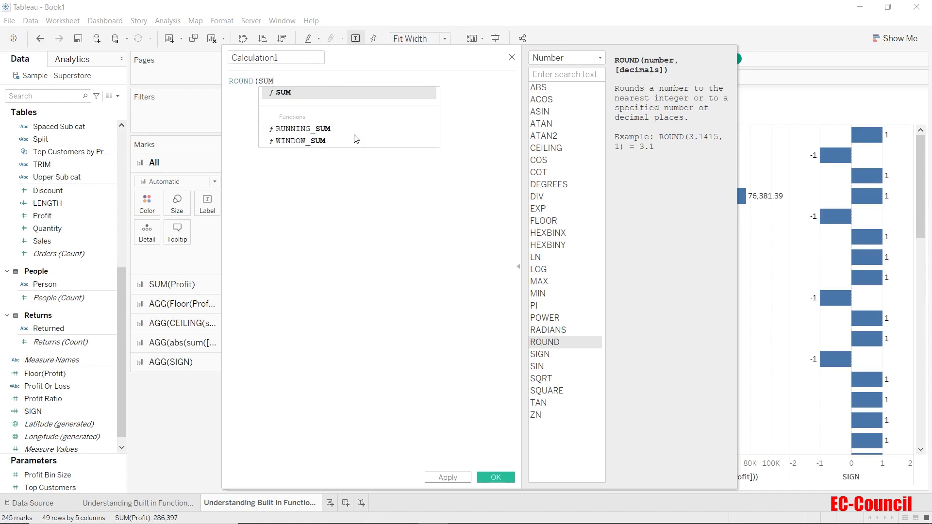
text(([Profit])
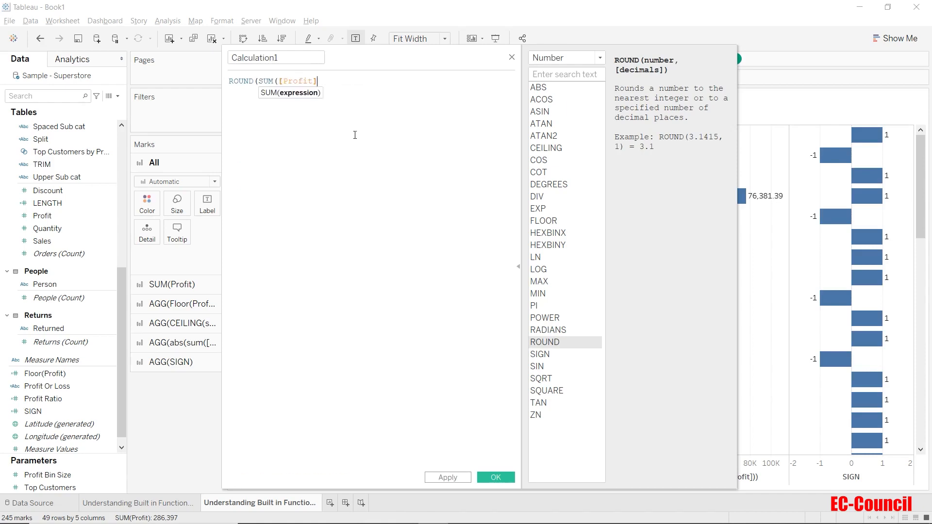
text()))
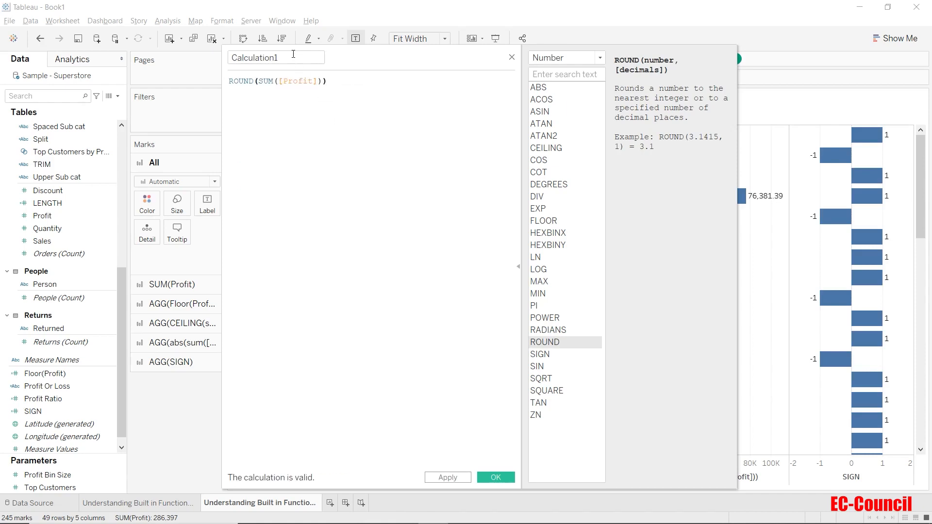
double_click(274, 59)
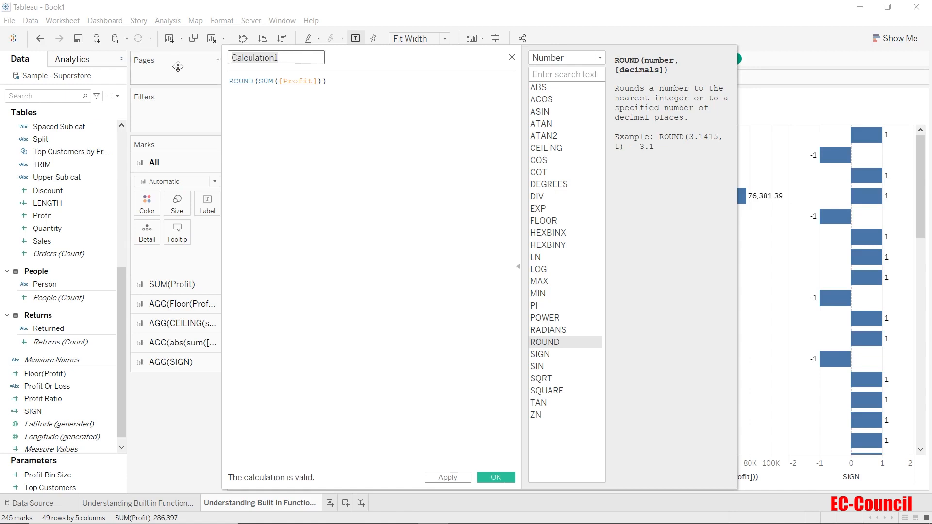
text(ROUND)
click(339, 122)
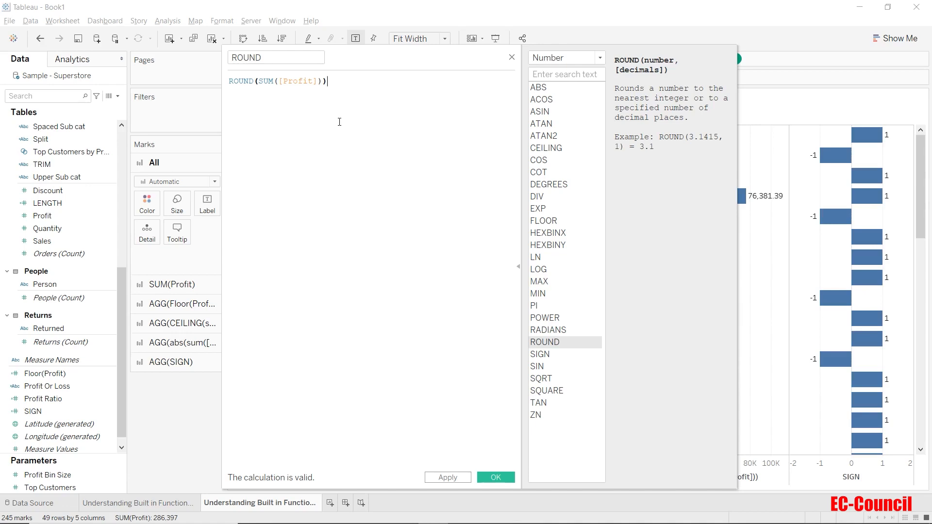
- Add a decimals argument of 1 to the ROUND formula, save it, and place the field in Columns after SIGN
key(Left)
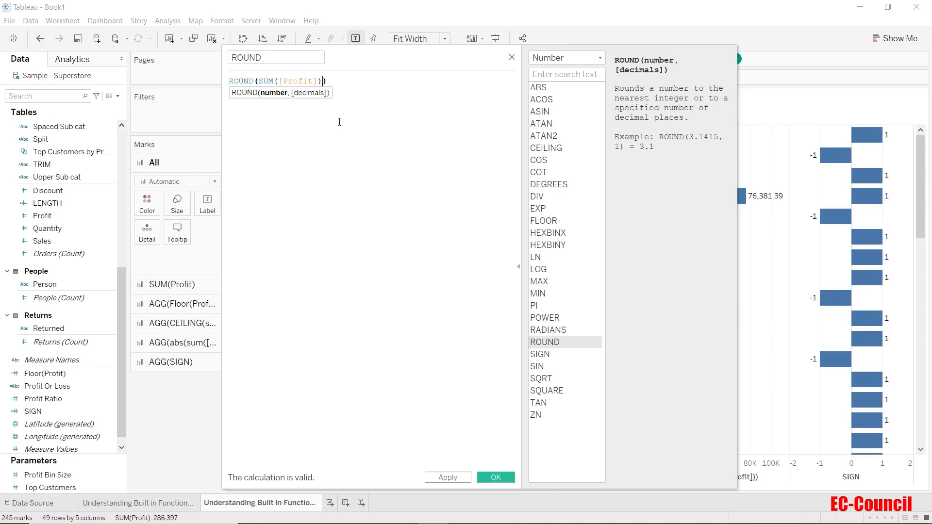
text(,1)
click(487, 478)
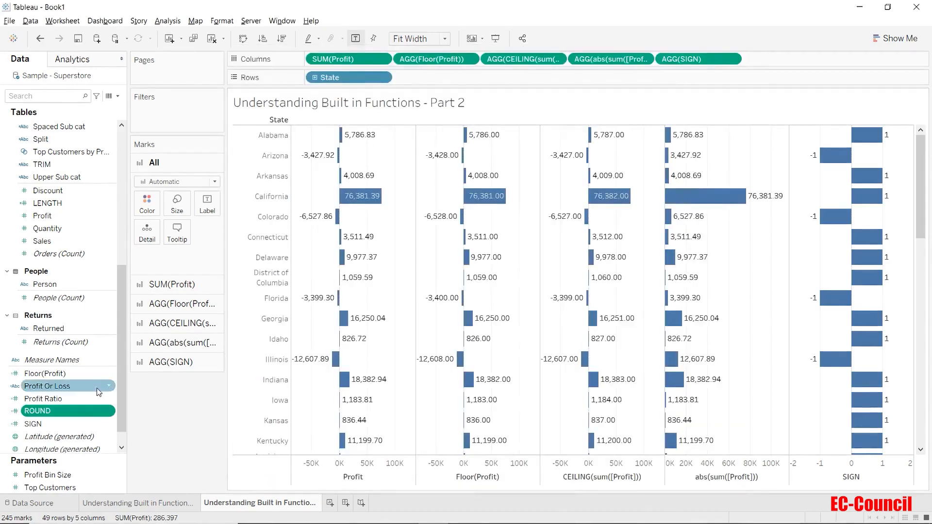
drag(66, 408, 809, 55)
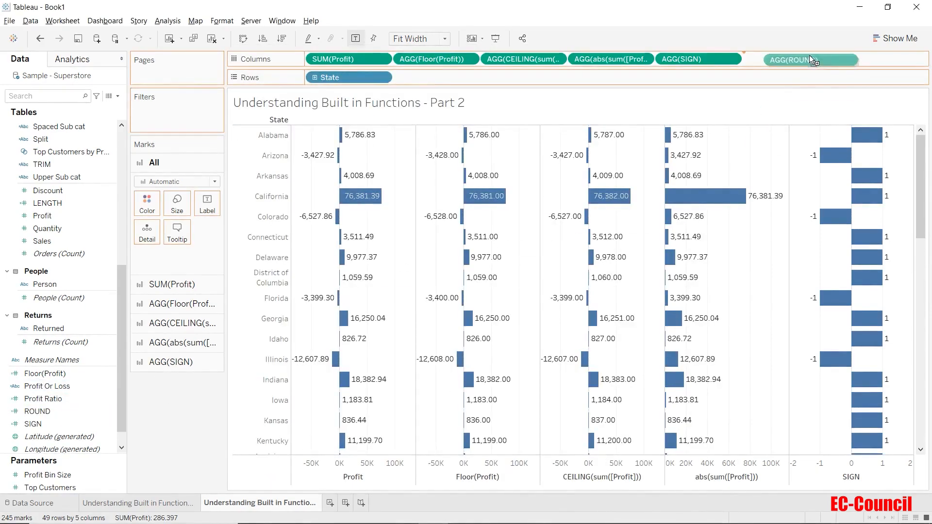
- Format the ROUND measure's pane labels as Number (Custom) with two decimal places
right_click(852, 134)
click(881, 203)
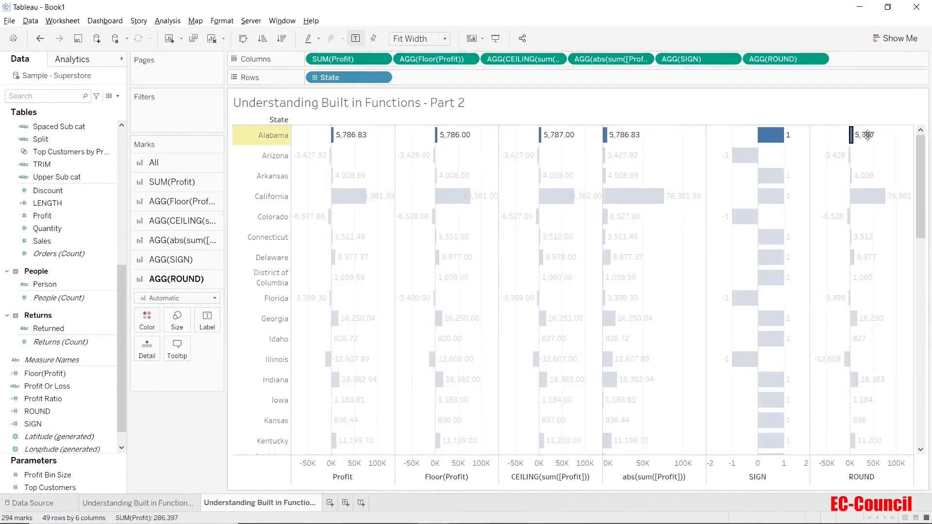
click(39, 38)
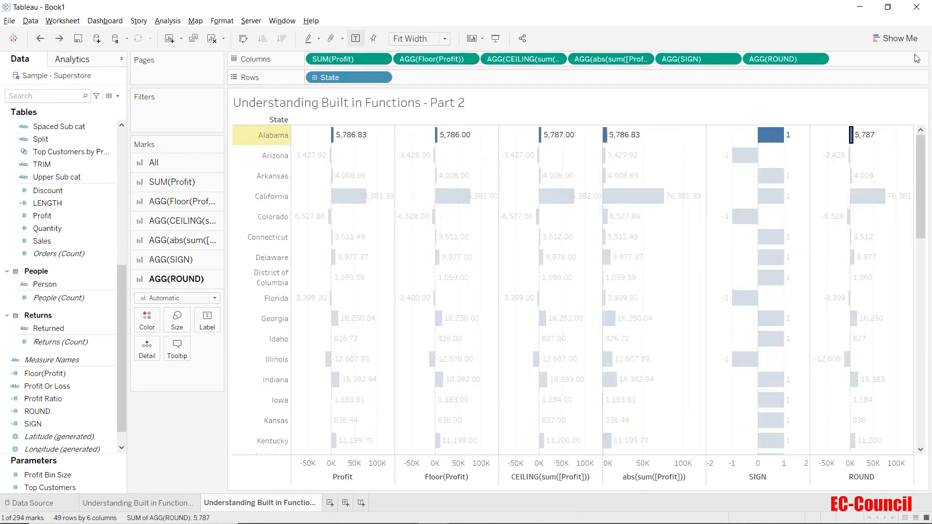
right_click(789, 59)
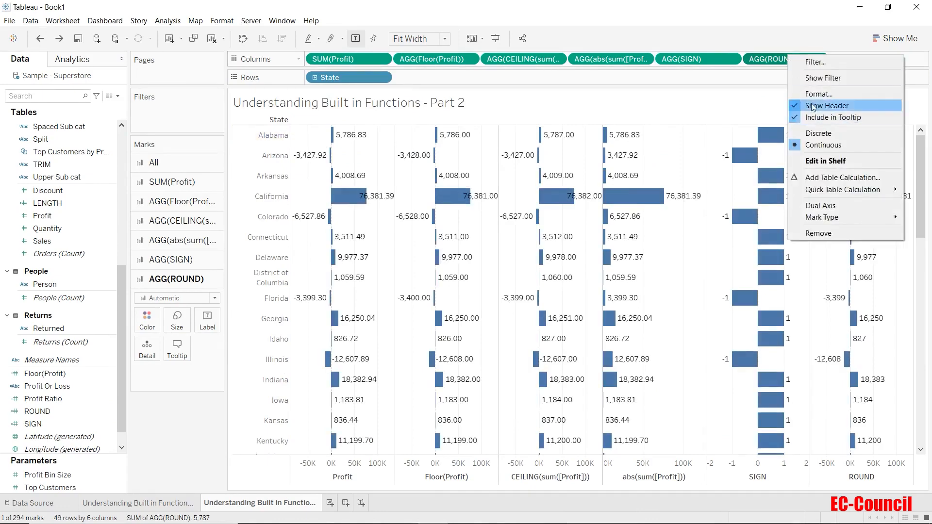
click(816, 92)
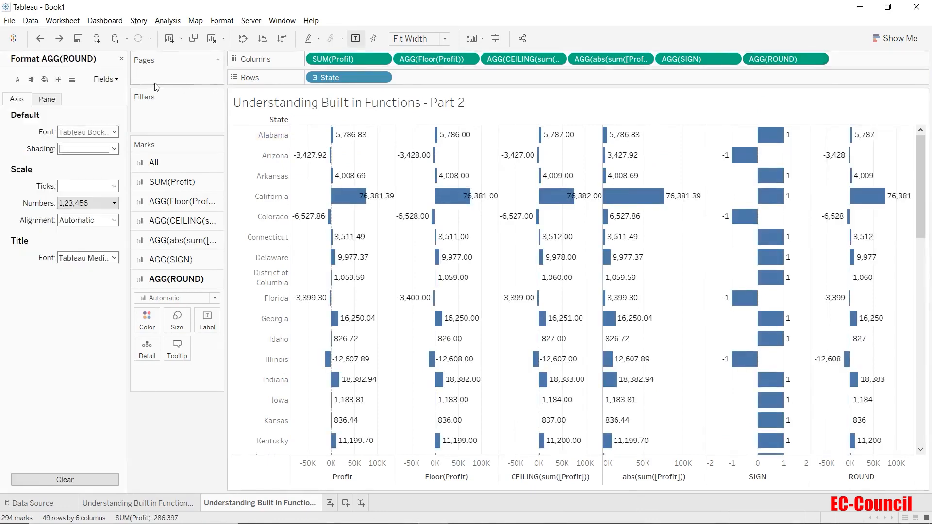
click(46, 99)
click(85, 166)
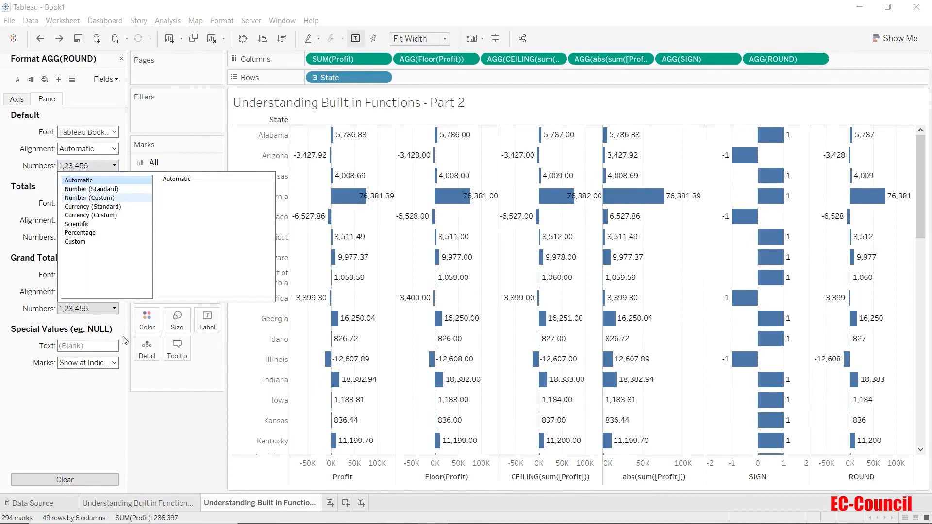
click(89, 197)
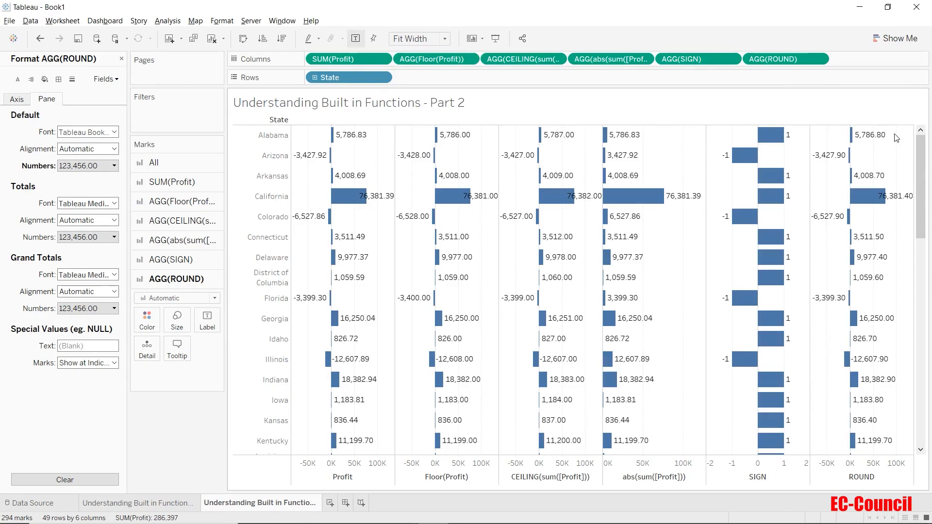
- Highlight the Alabama row to compare its values across the six measures, and close the formatting options
click(272, 135)
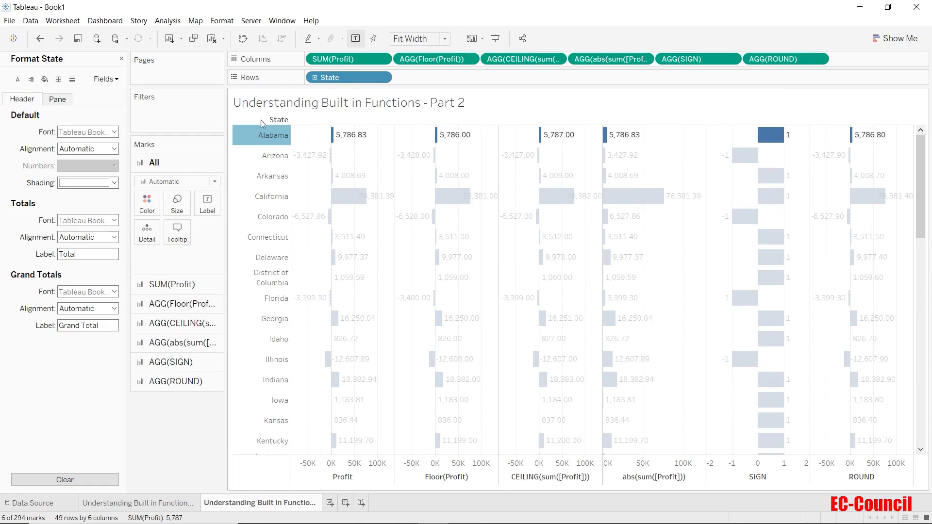
click(122, 59)
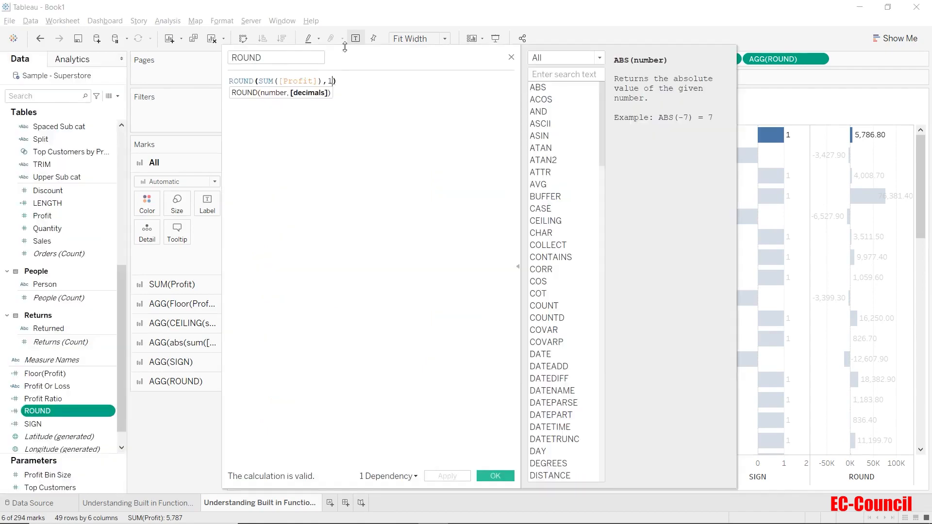
- Move the ROUND calculation editor below the first chart rows, change the decimals argument to 0, and apply the formula
drag(343, 57, 343, 234)
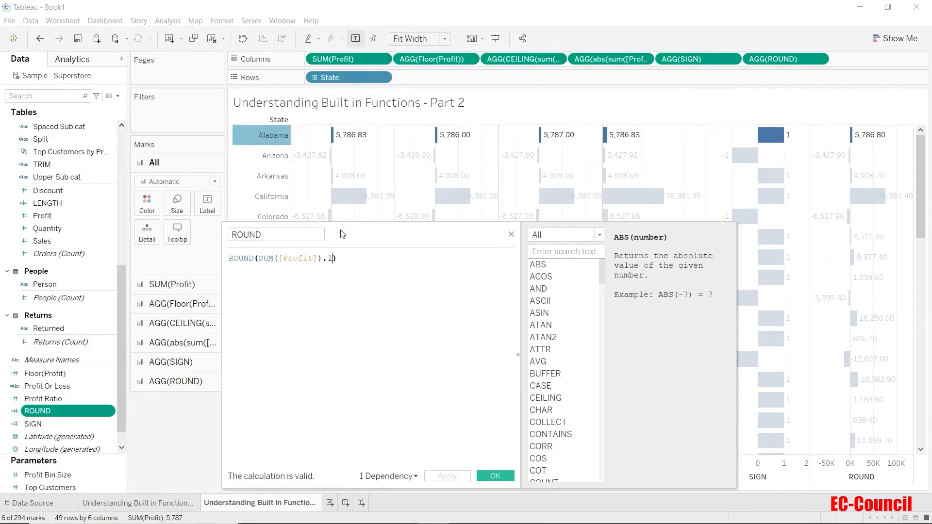
double_click(329, 258)
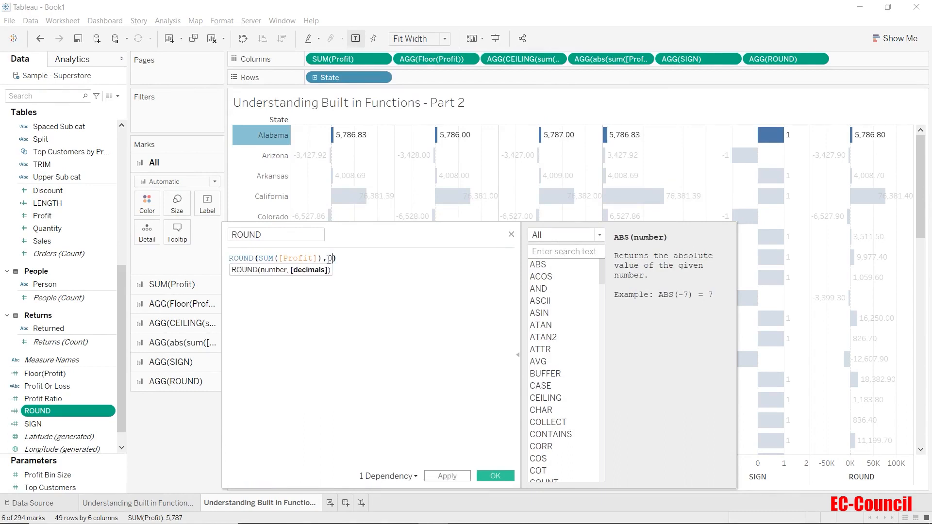
text(0)
click(452, 481)
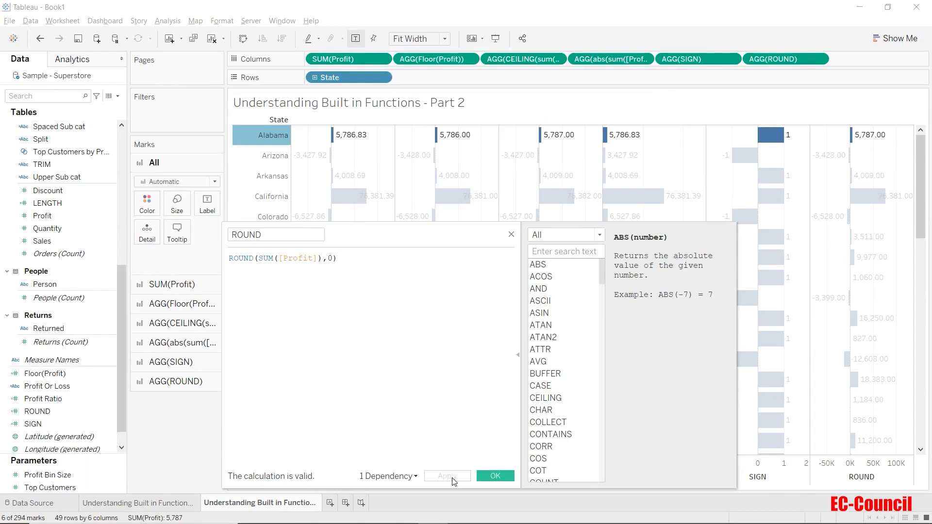
- Remove the decimals argument so the formula reads ROUND(SUM([Profit])), and save the ROUND calculation
key(BackSpace)
key(BackSpace)
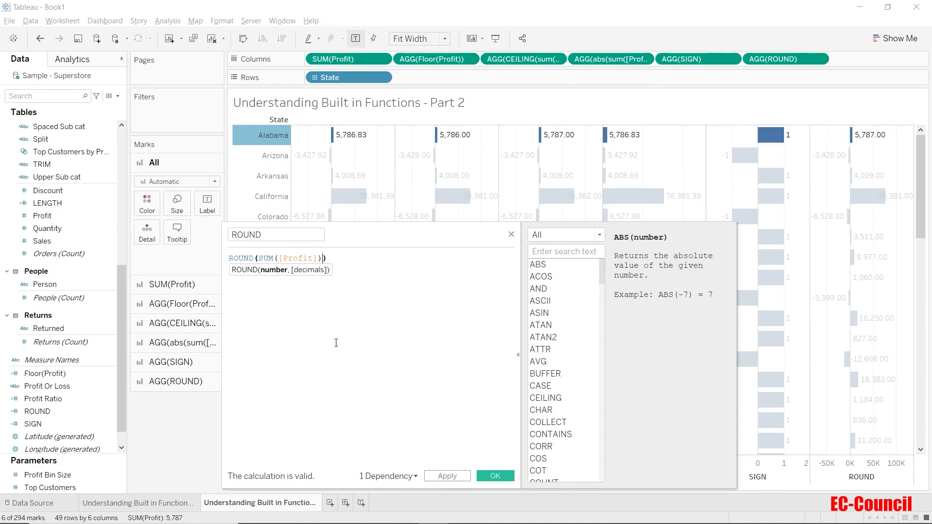
click(499, 476)
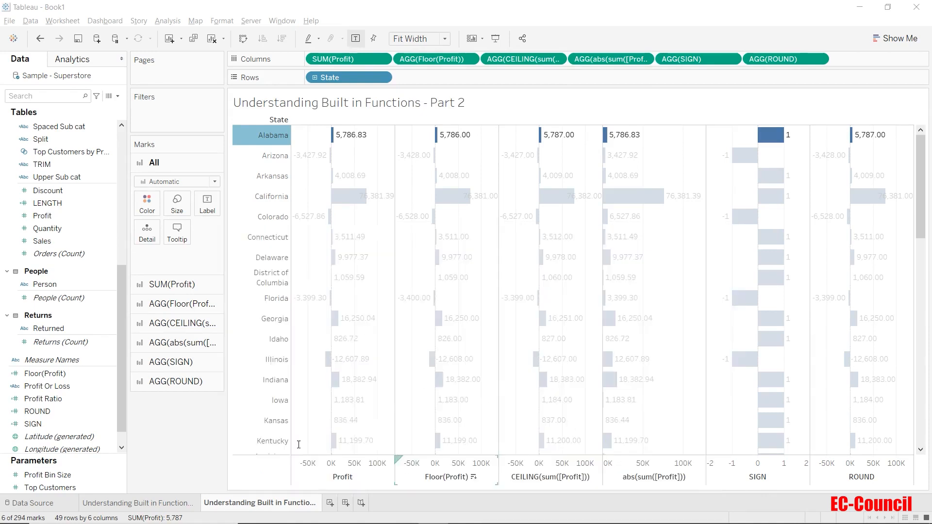